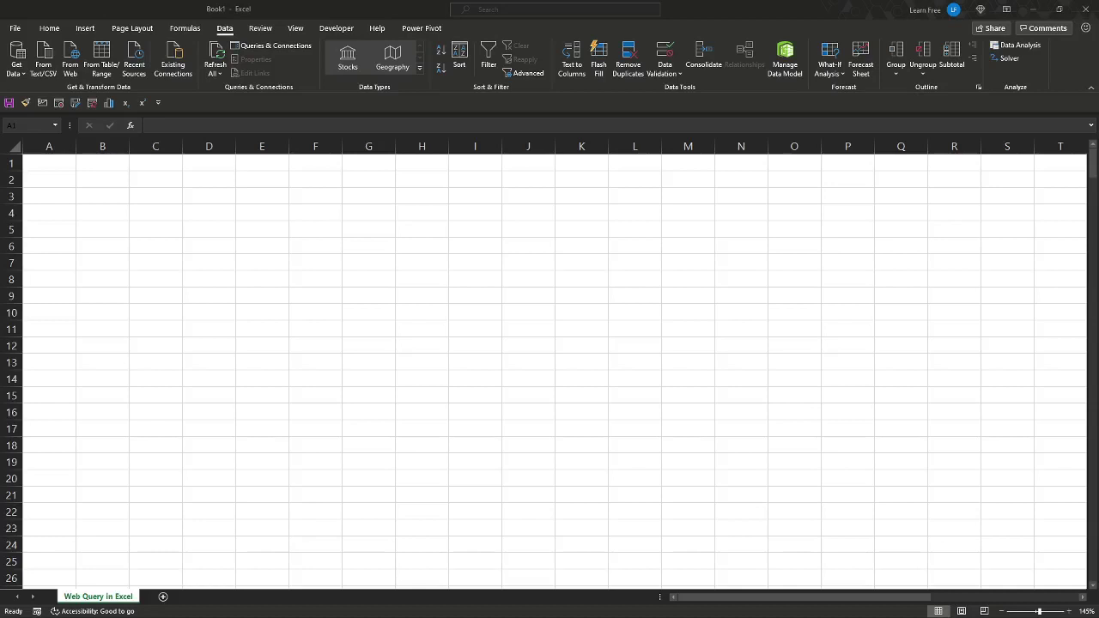
Step: Paste the copied Eastern Conference standings at A1 and autofit column A to the team names
click(78, 166)
key(alt+Tab)
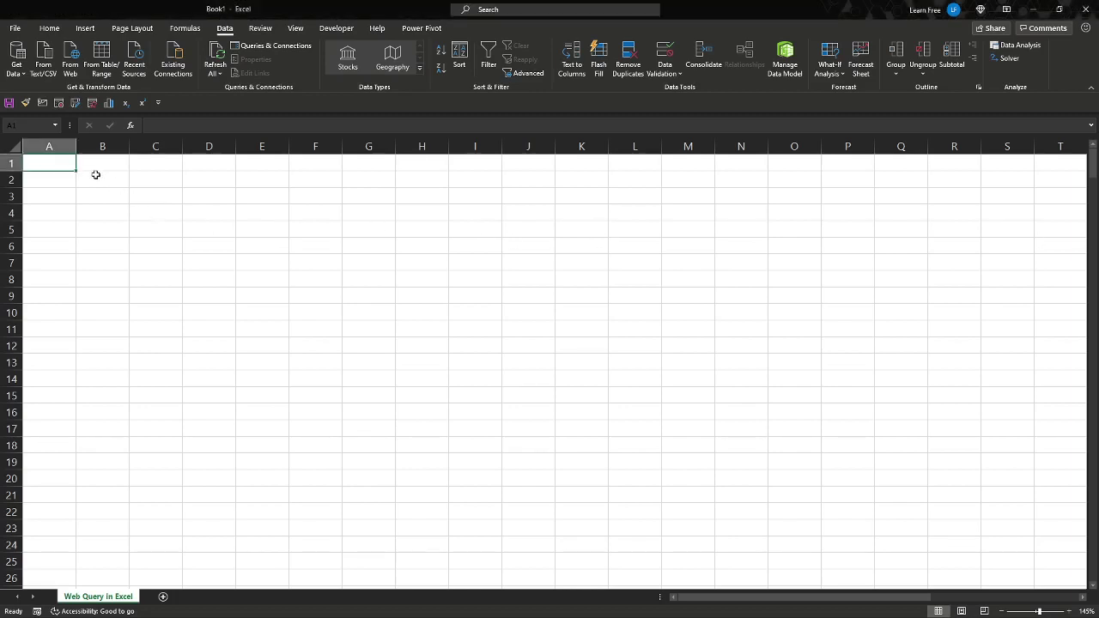
key(ctrl+v)
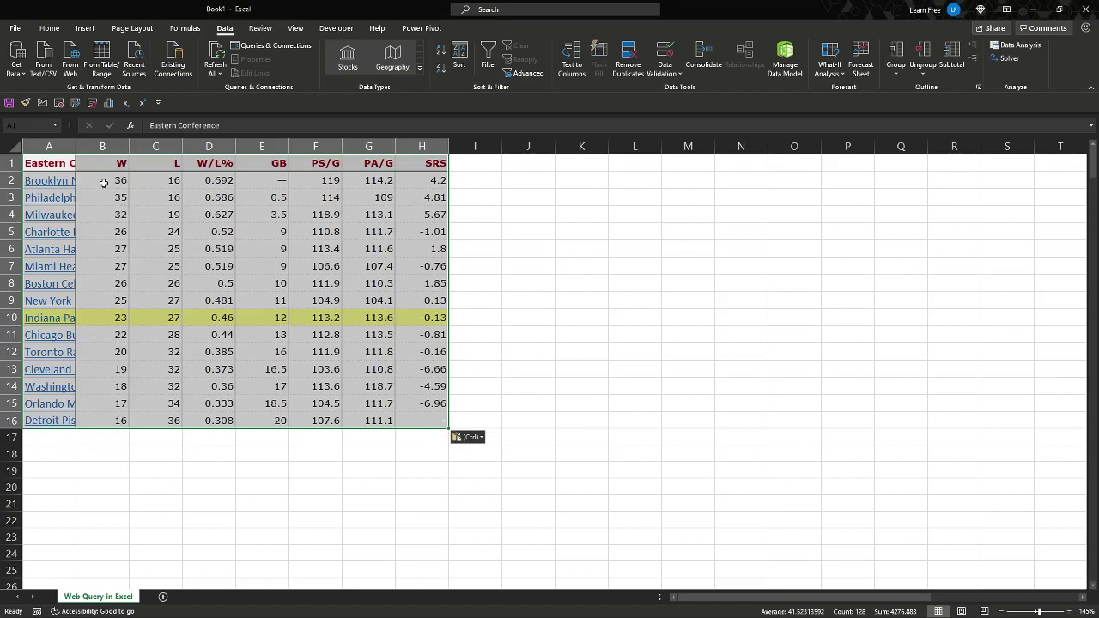
double_click(76, 146)
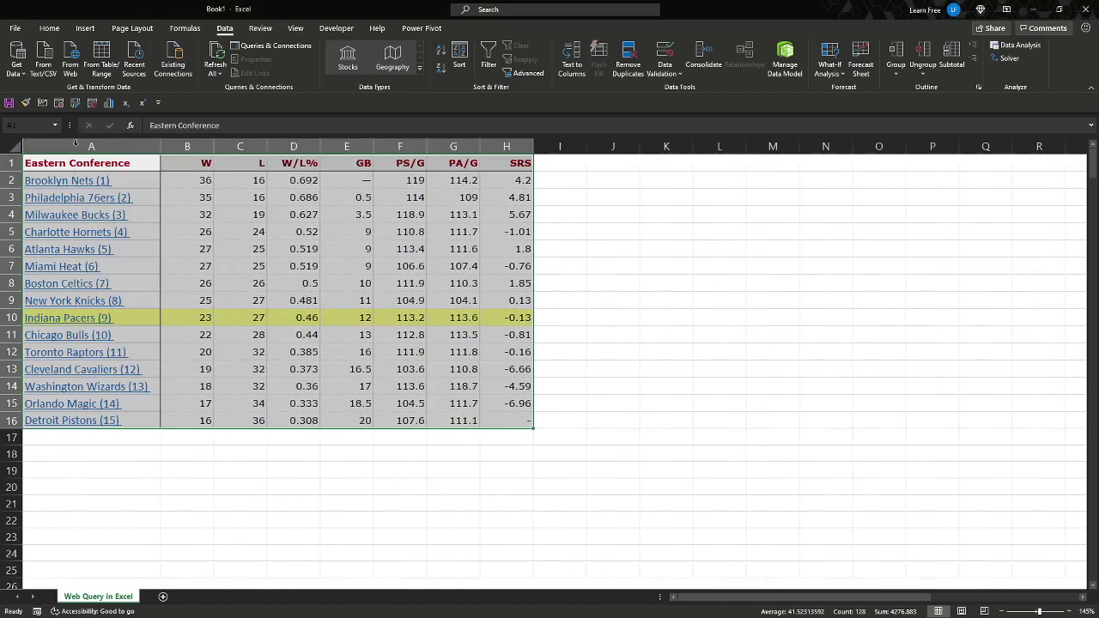
Step: Remove the (1) seed from Brooklyn Nets in A2
click(182, 185)
key(Left)
key(ctrl+shift+Down)
key(Up)
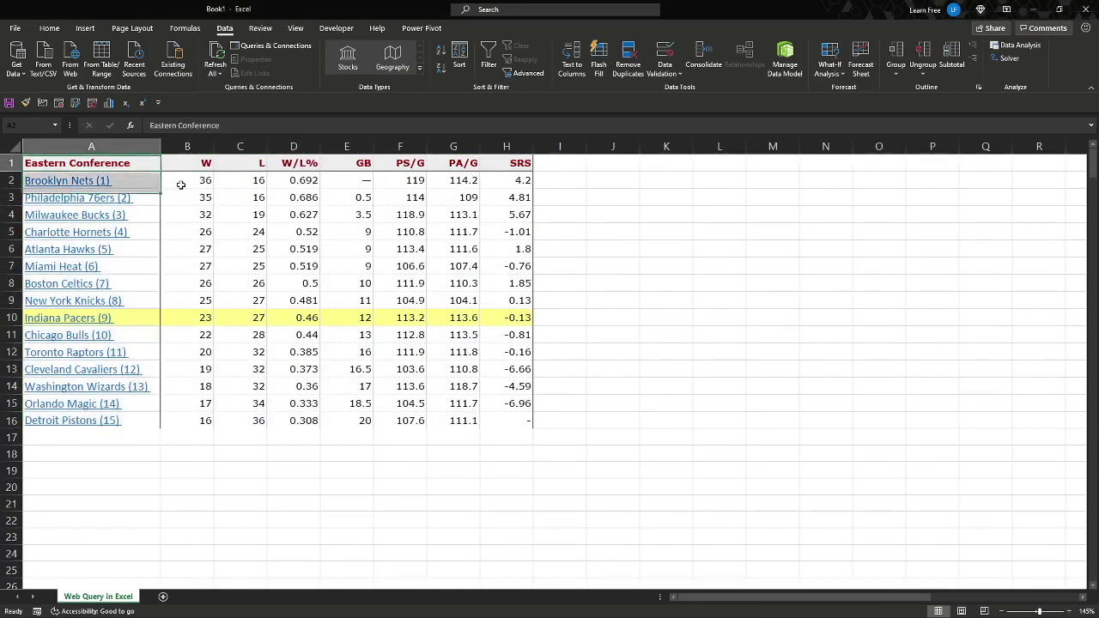
key(Down)
key(Down)
key(Up)
key(Down)
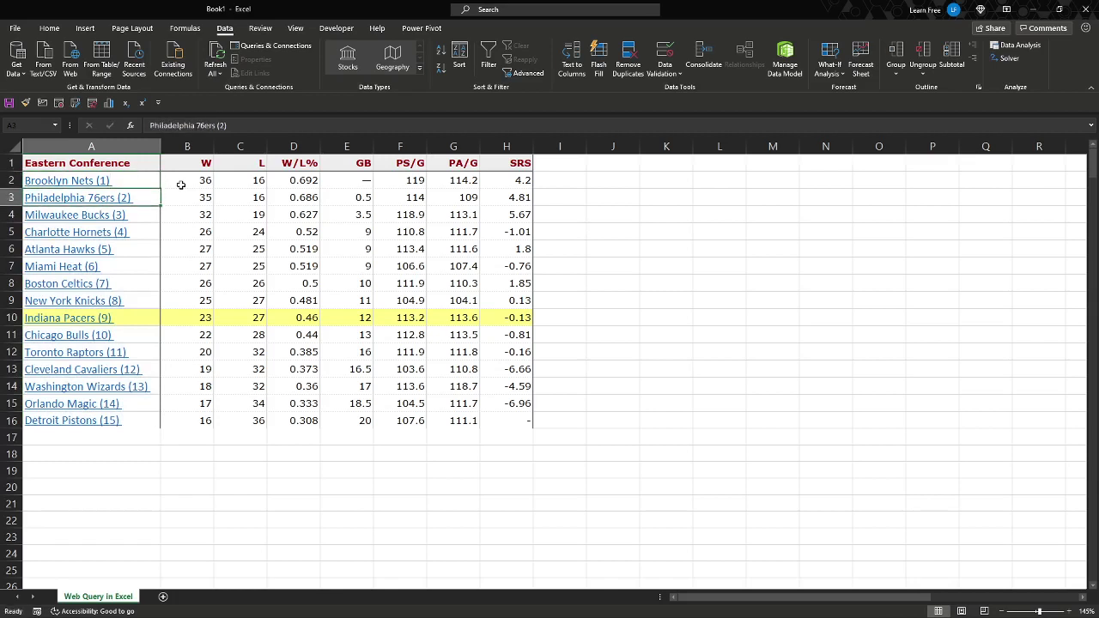
key(Up)
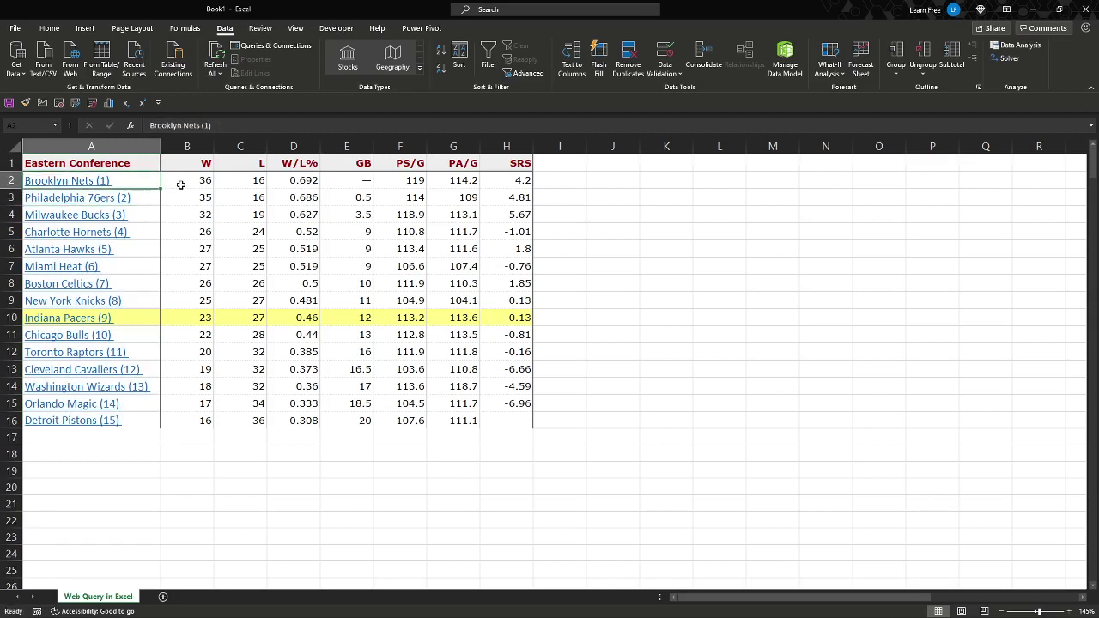
click(217, 130)
key(BackSpace)
key(BackSpace)
key(BackSpace)
key(BackSpace)
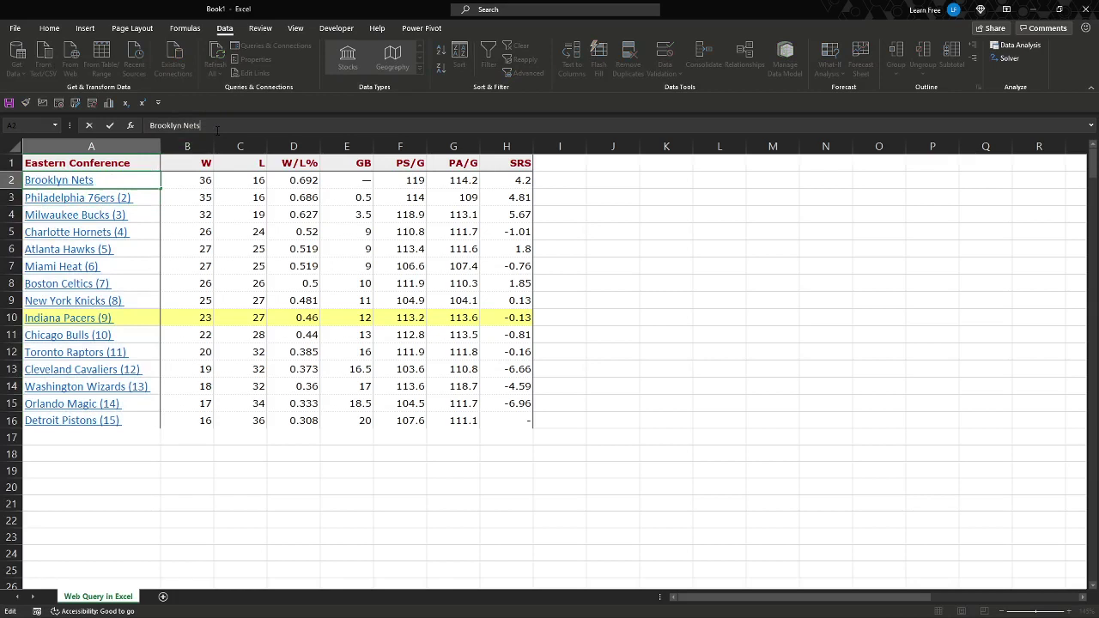
key(Return)
Step: Remove the (2) seed from Philadelphia 76ers, then select the pasted standings table
key(F2)
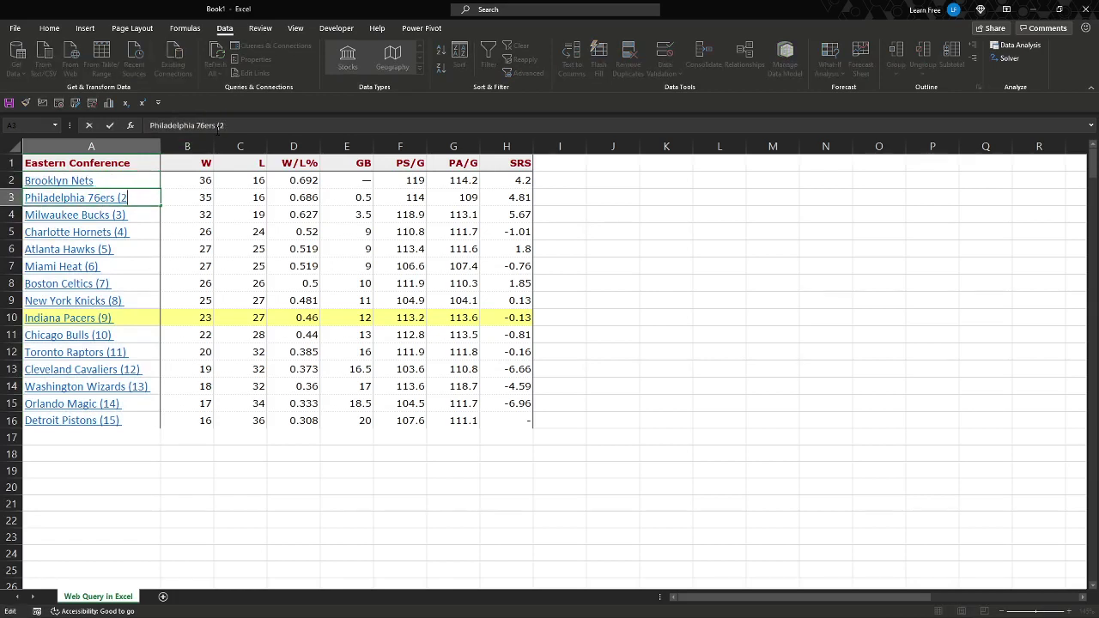
key(BackSpace)
key(BackSpace)
key(Return)
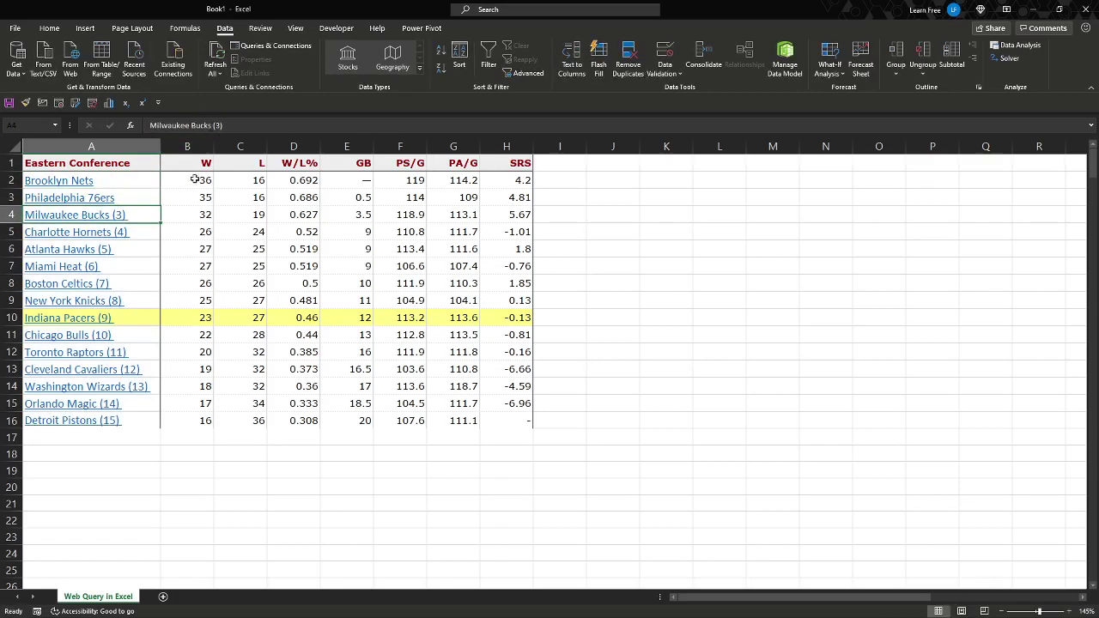
click(159, 179)
click(147, 161)
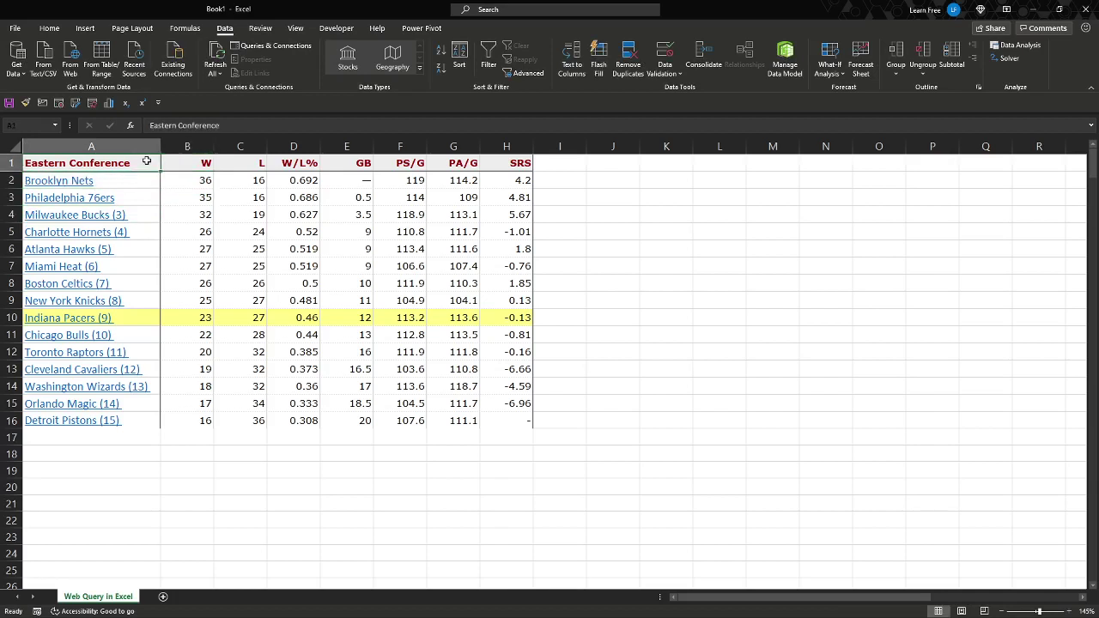
click(139, 182)
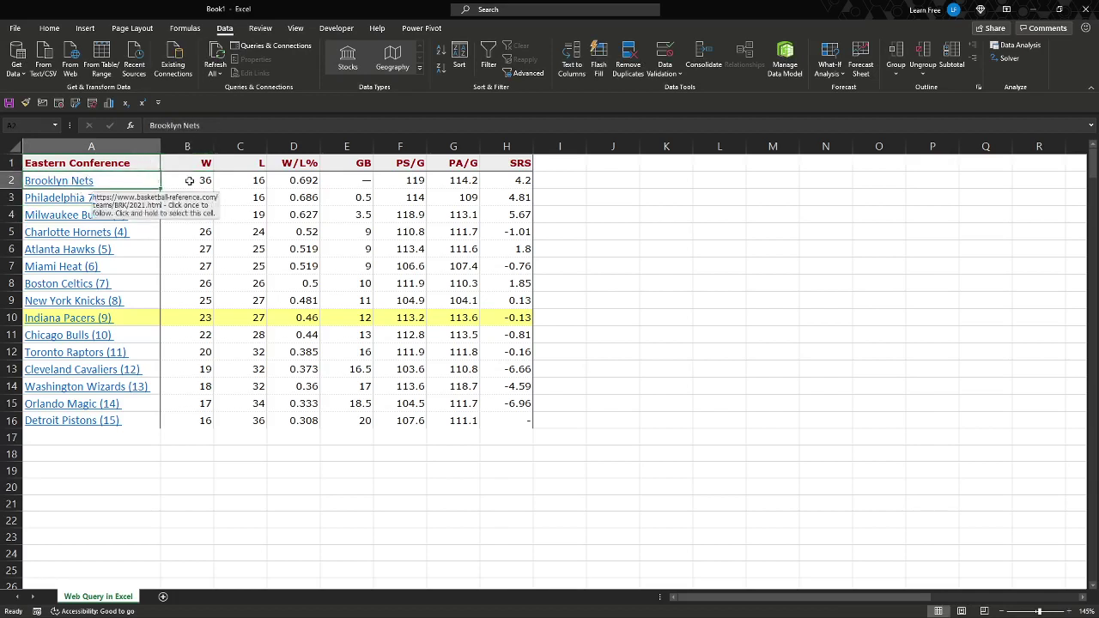
drag(190, 181, 557, 457)
drag(86, 255, 86, 163)
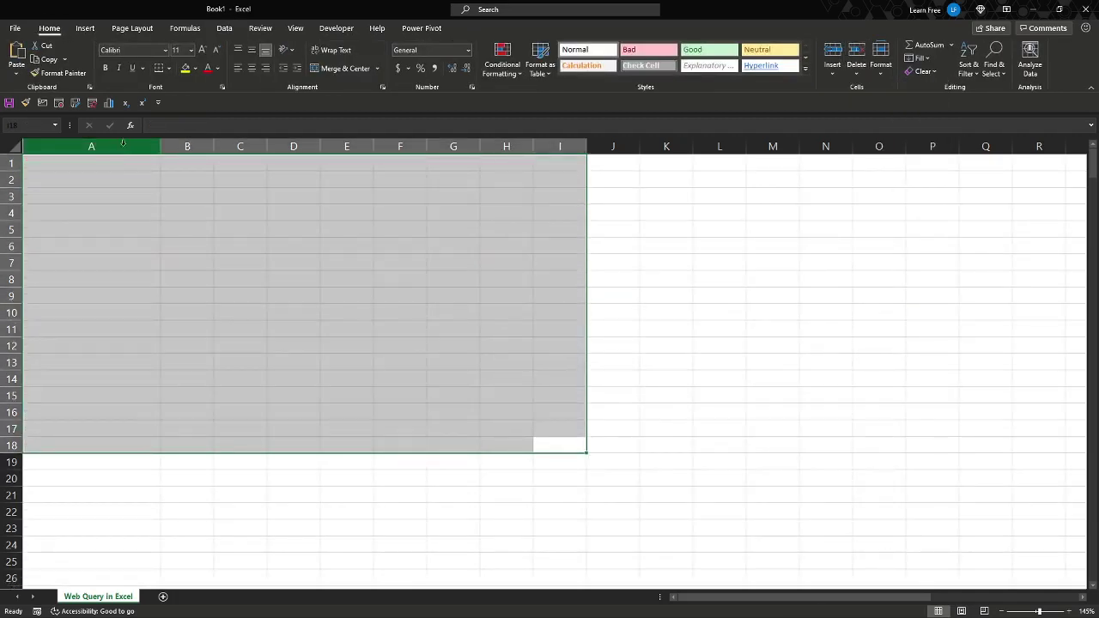
Step: From cell A1, start a Data > From Web import using the pasted basketball-reference standings URL
click(126, 164)
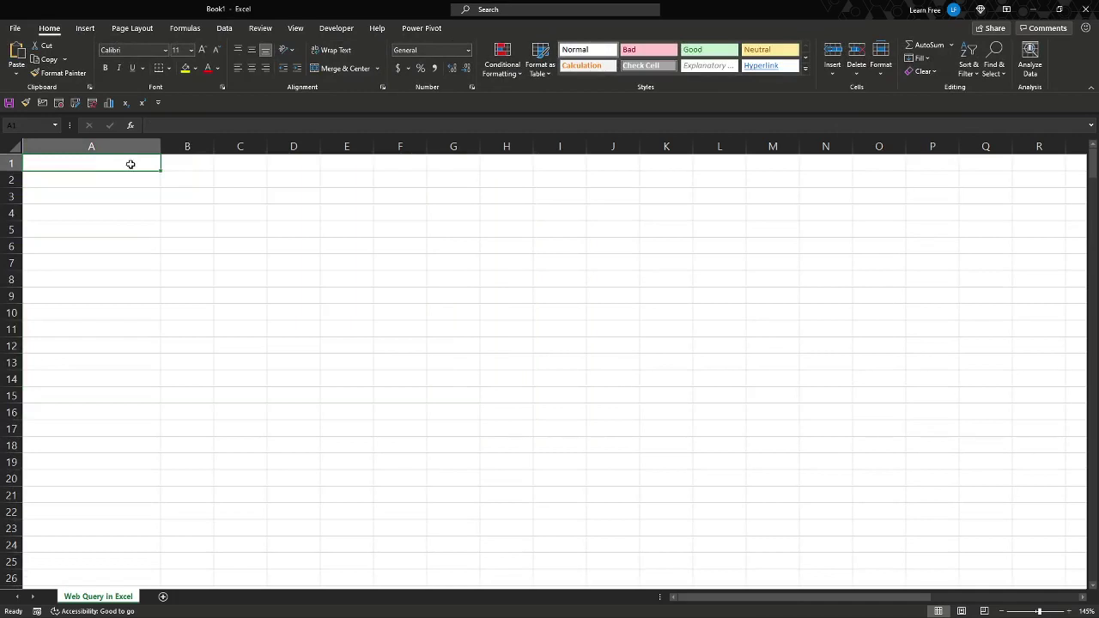
click(221, 32)
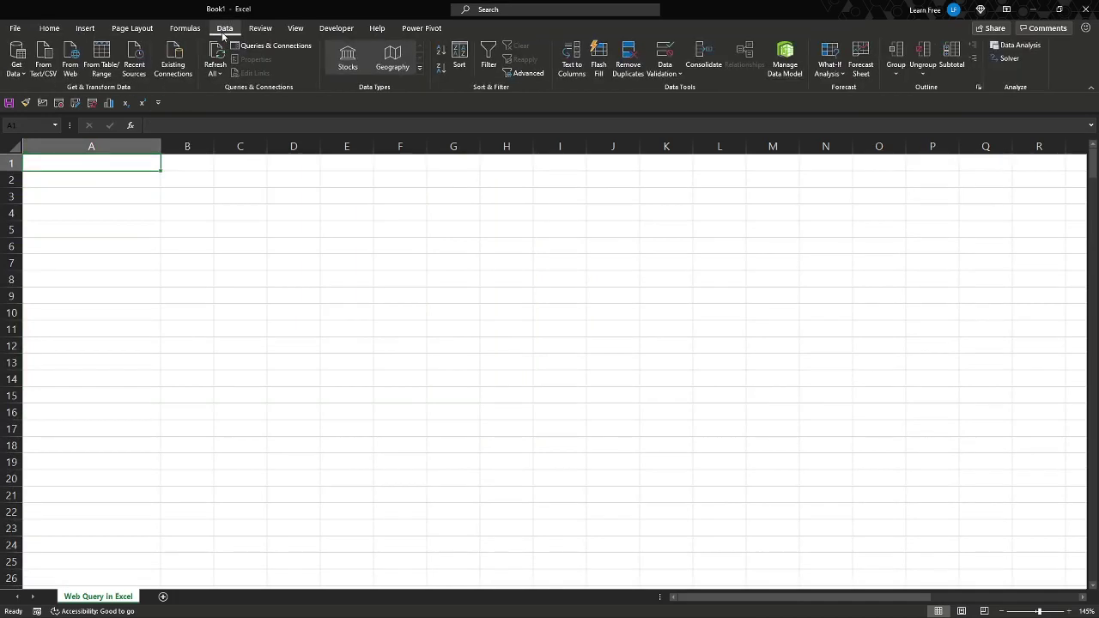
click(70, 61)
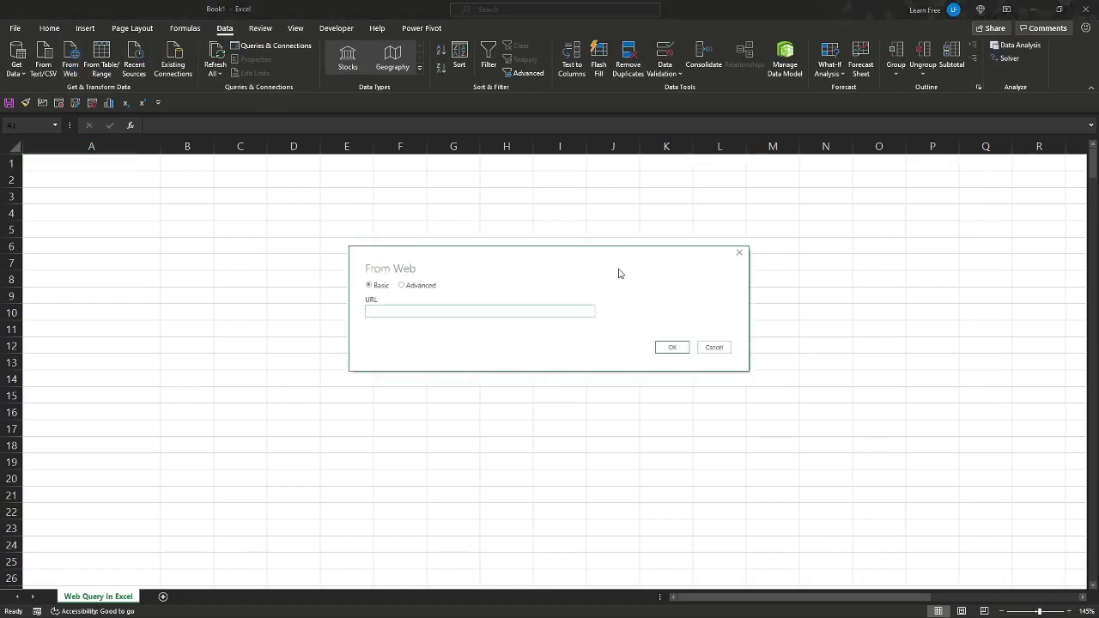
click(487, 309)
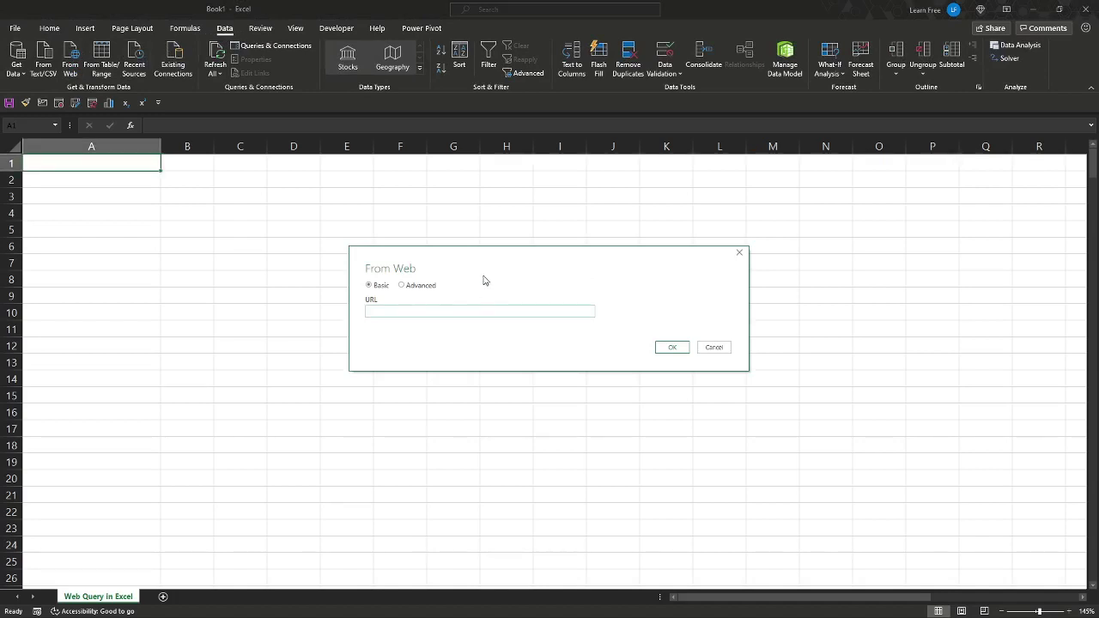
text(https://www.basketball-reference.com/leagues/NBA_2021_standings.html)
click(674, 348)
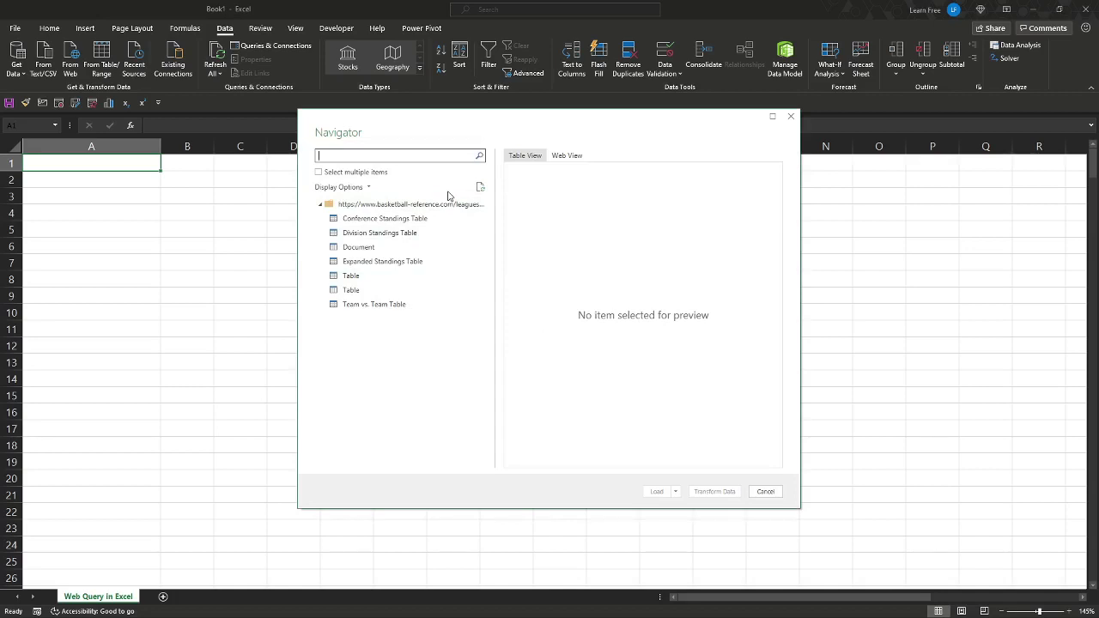
Step: Preview each Navigator table, then load the Conference Standings Table into the workbook
click(451, 220)
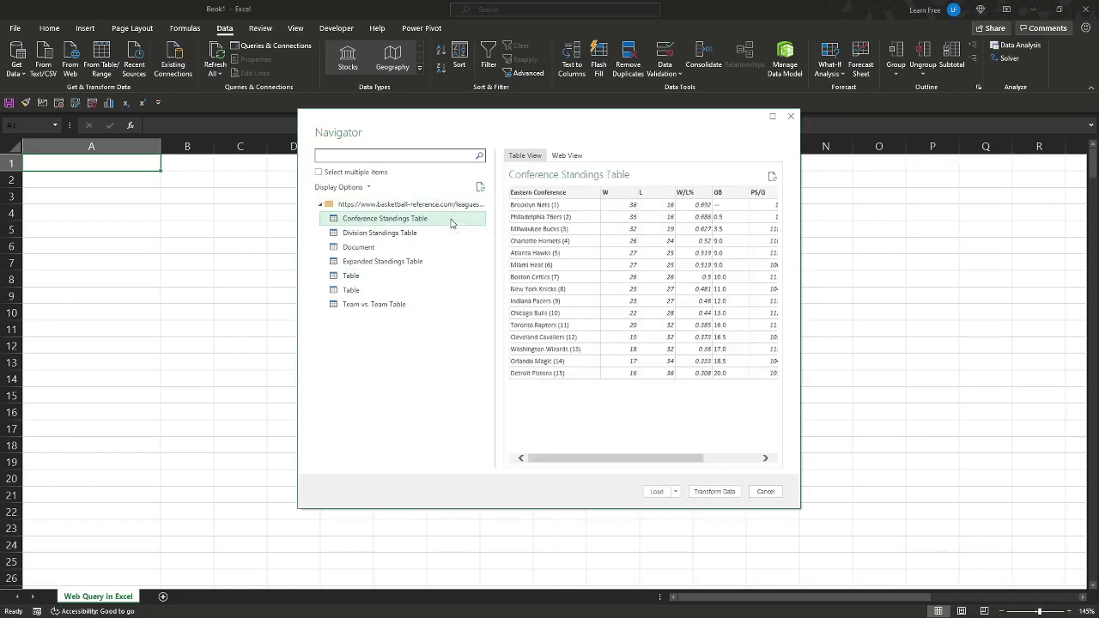
click(449, 234)
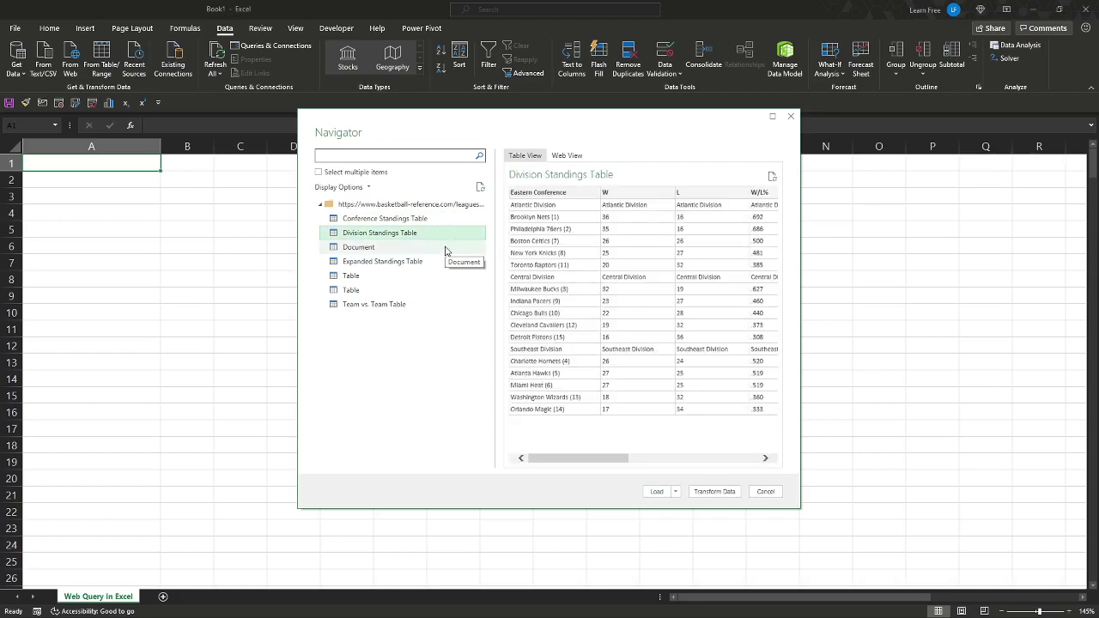
click(446, 249)
click(449, 261)
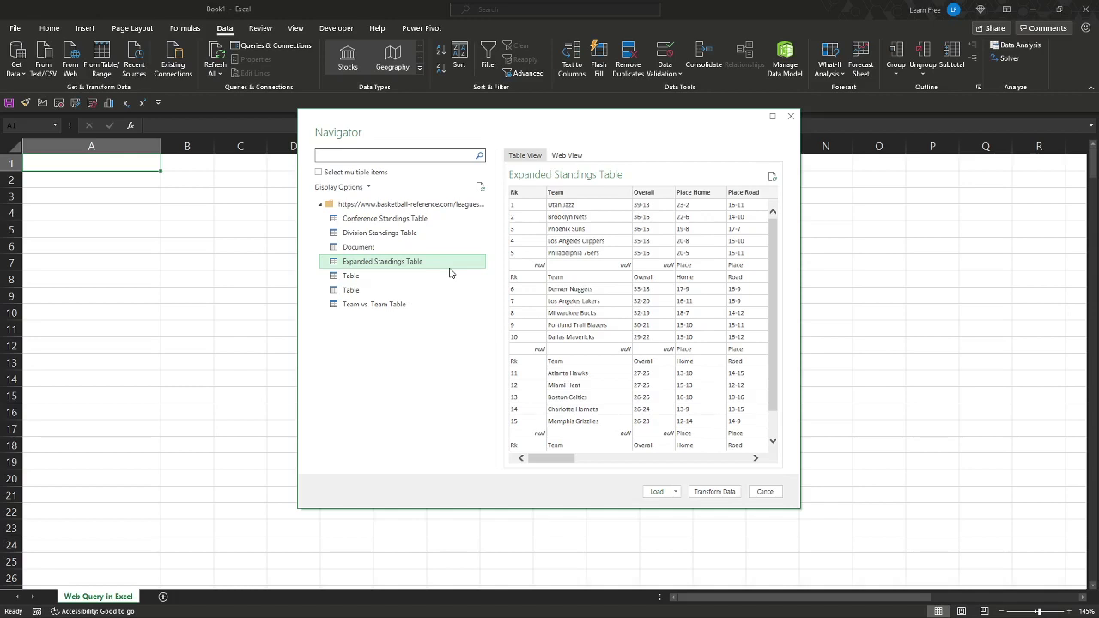
click(449, 276)
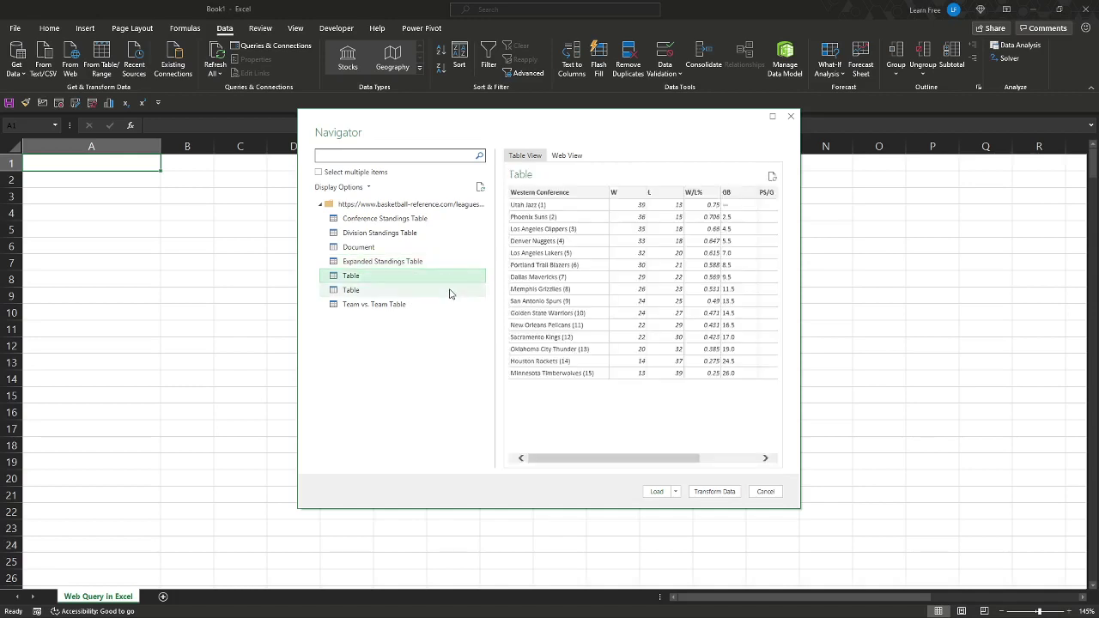
click(449, 292)
click(449, 308)
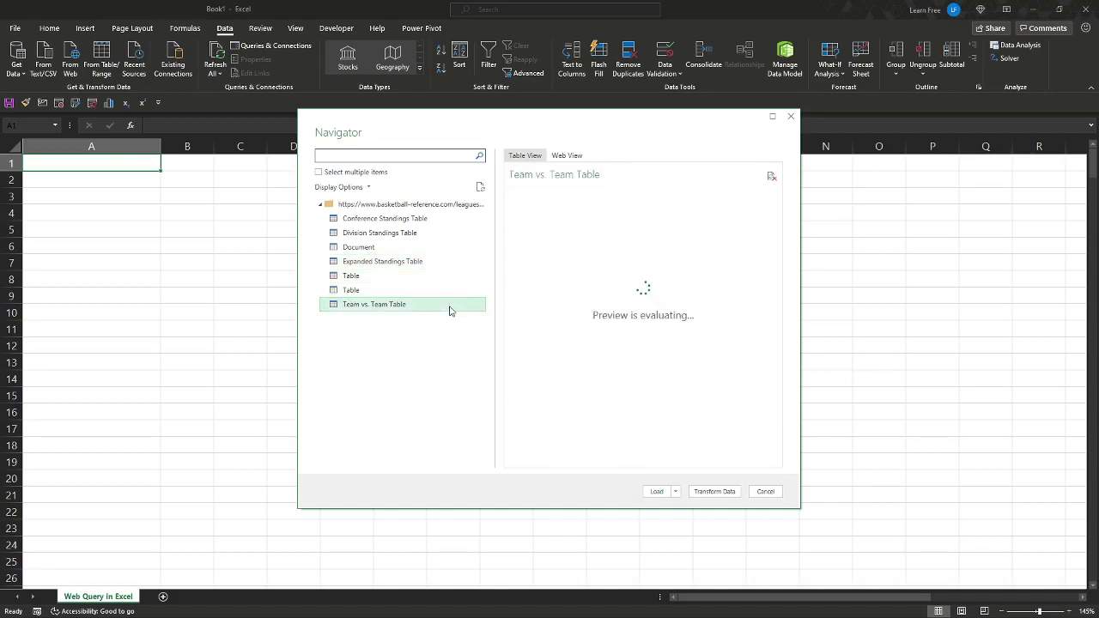
click(459, 227)
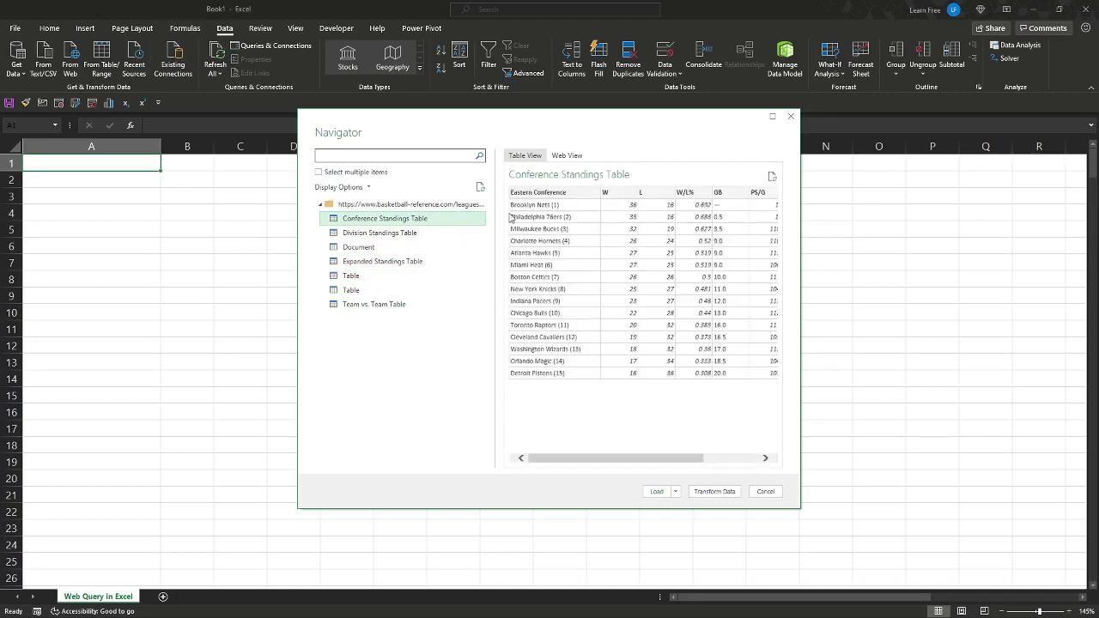
click(656, 493)
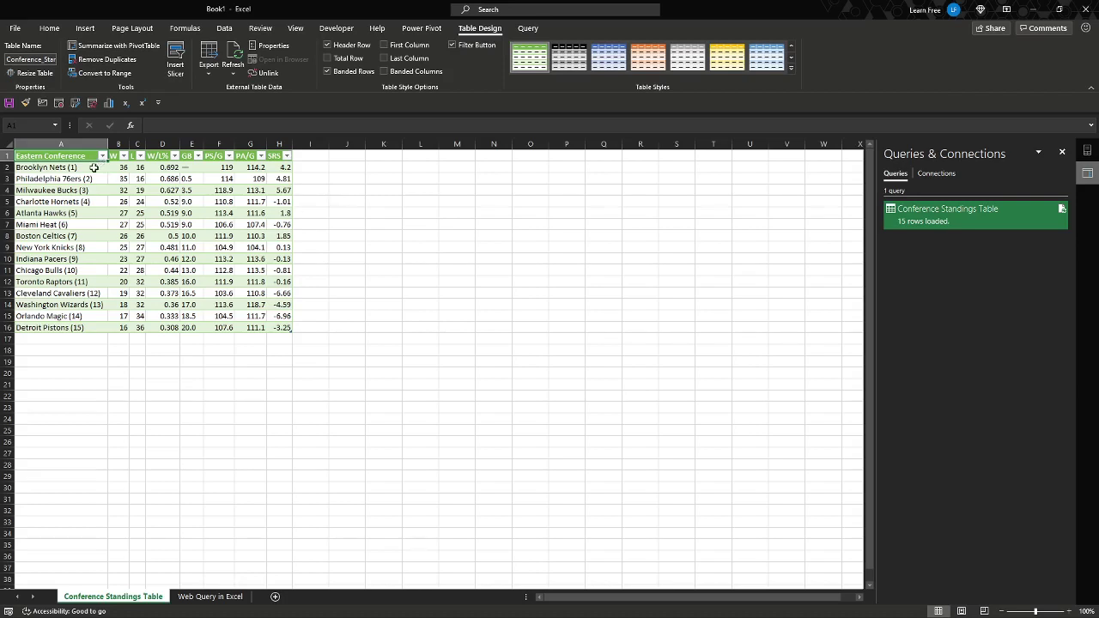
Step: Abandon a REPLACE helper formula in J2 and trim the (1) seed from Brooklyn Nets in A2
drag(96, 167, 94, 328)
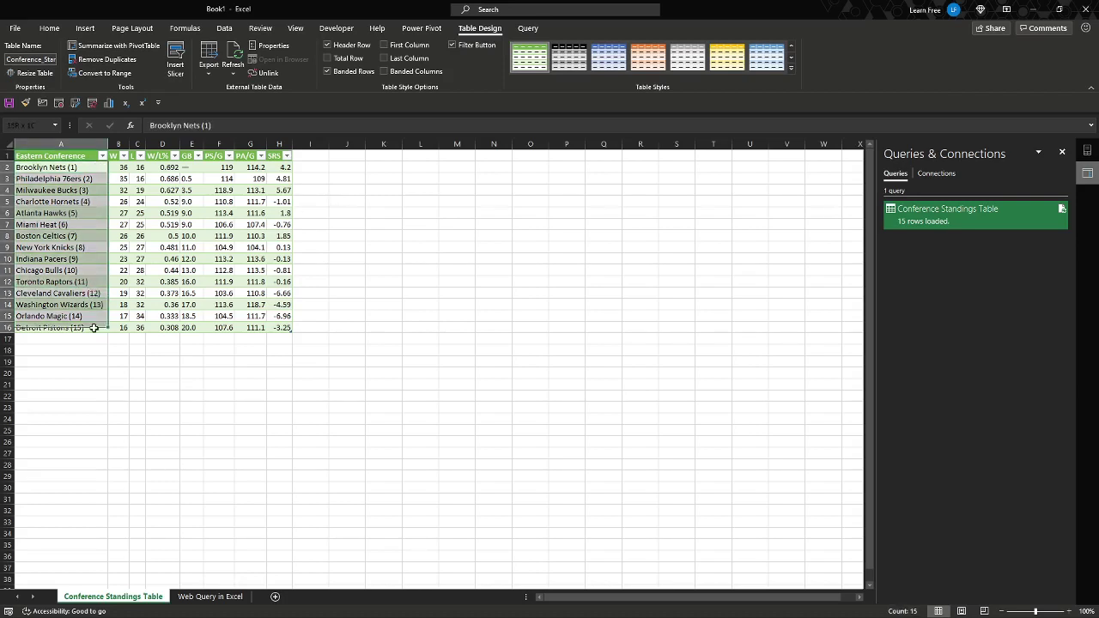
click(352, 167)
text(=)
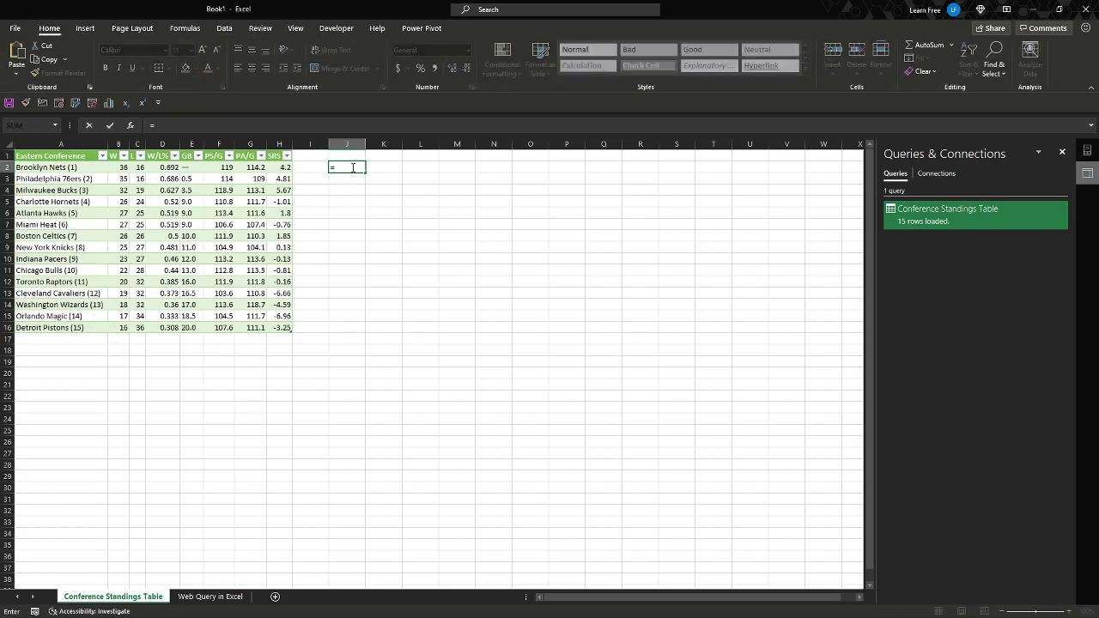
text(repl)
key(Tab)
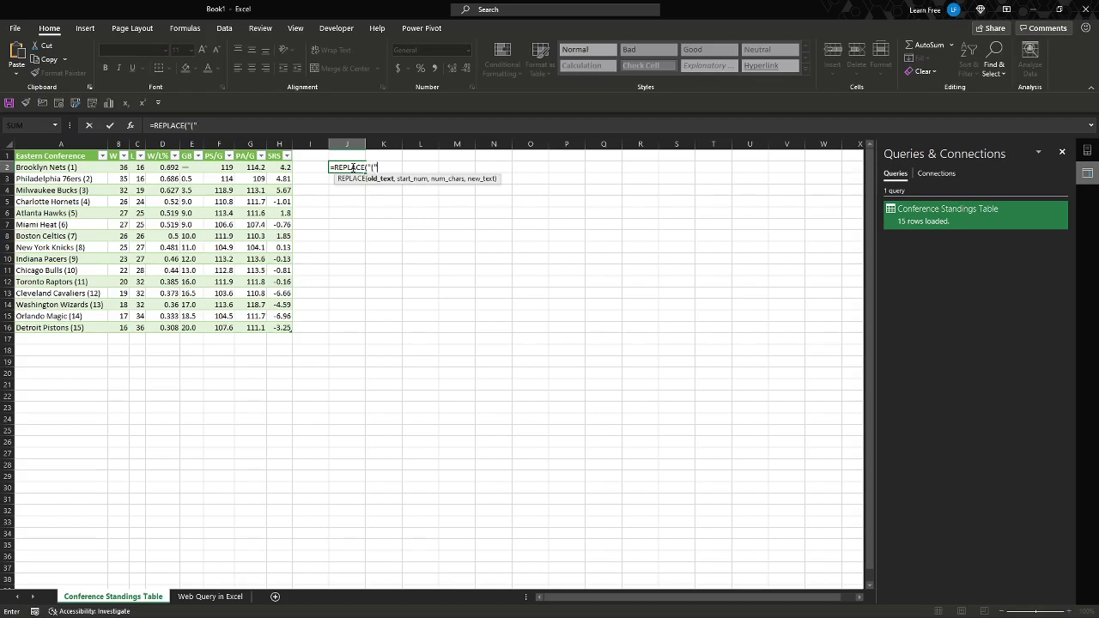
text("(",1)
key(Escape)
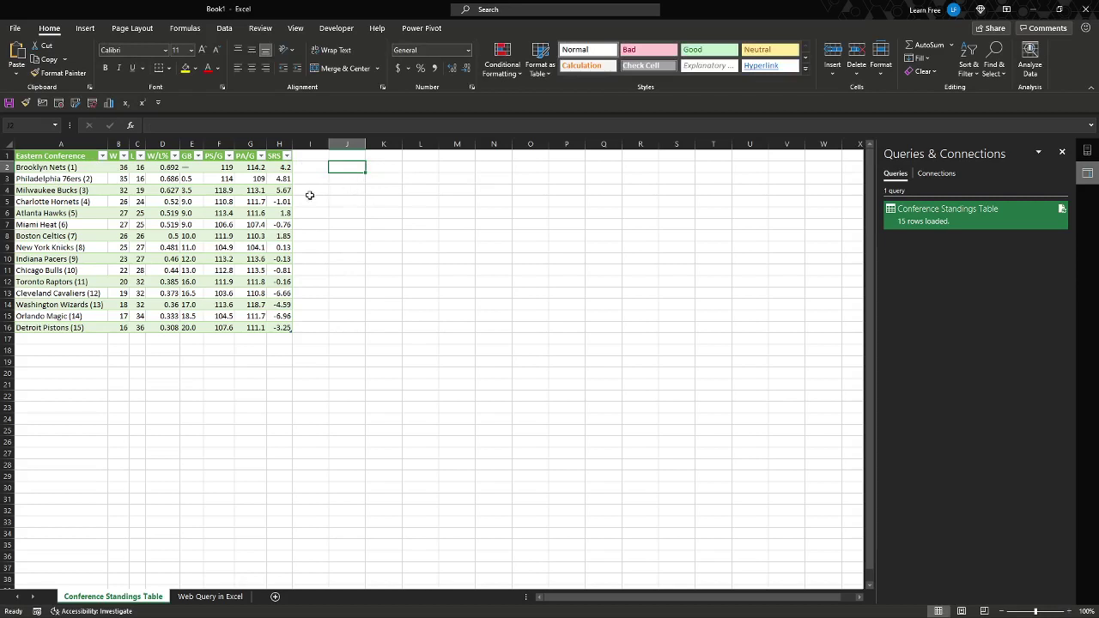
click(92, 169)
click(236, 126)
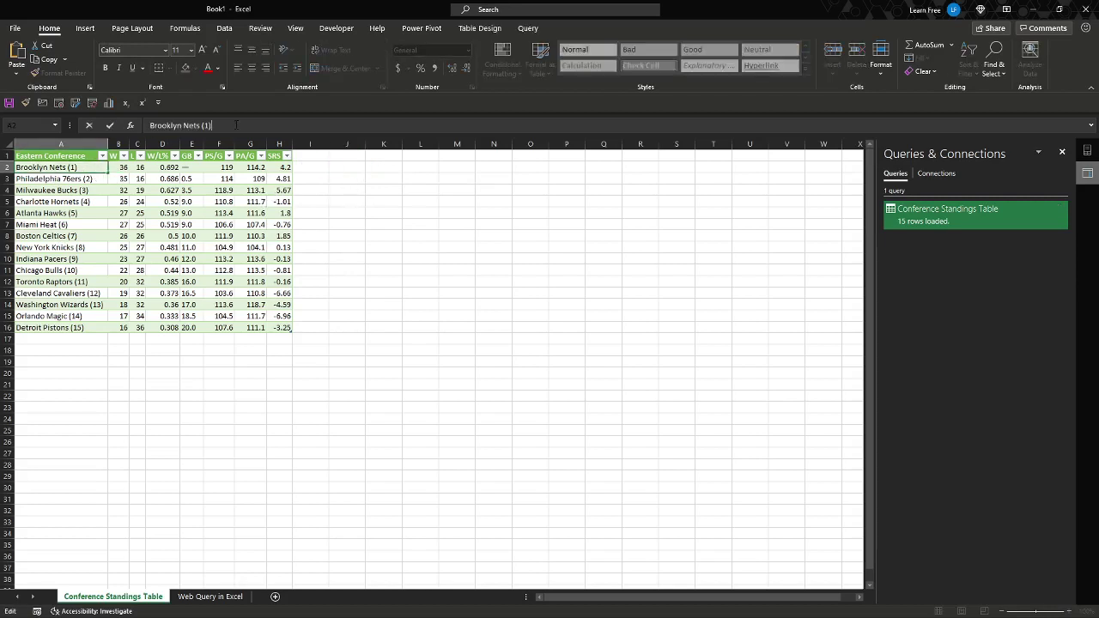
key(BackSpace)
key(BackSpace)
key(BackSpace)
key(BackSpace)
key(Return)
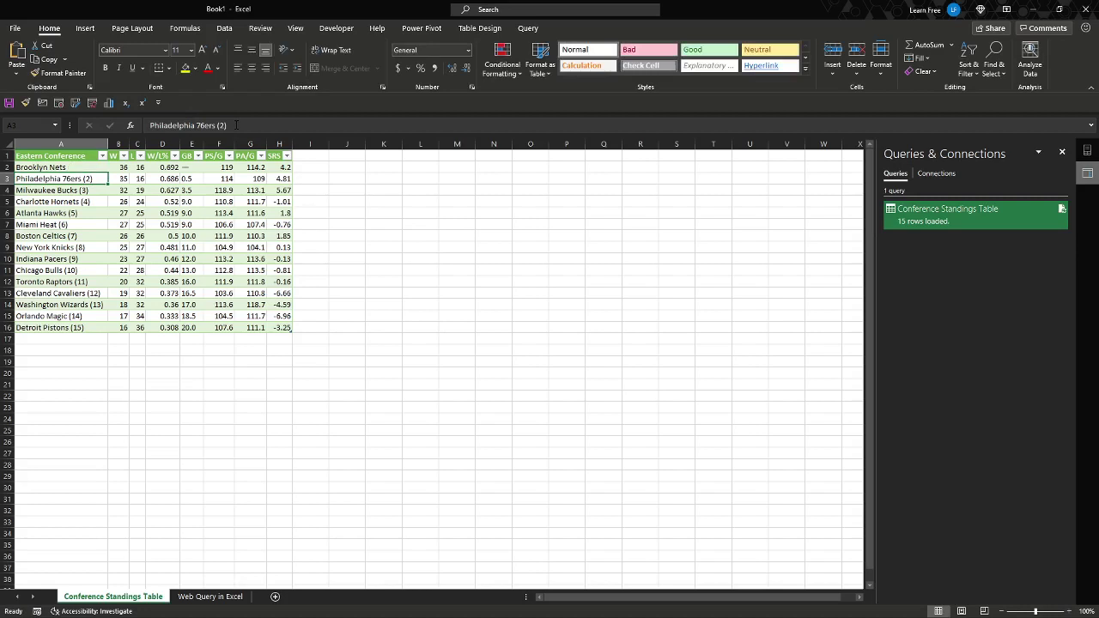
Step: Delete the standings query from Queries & Connections
right_click(158, 597)
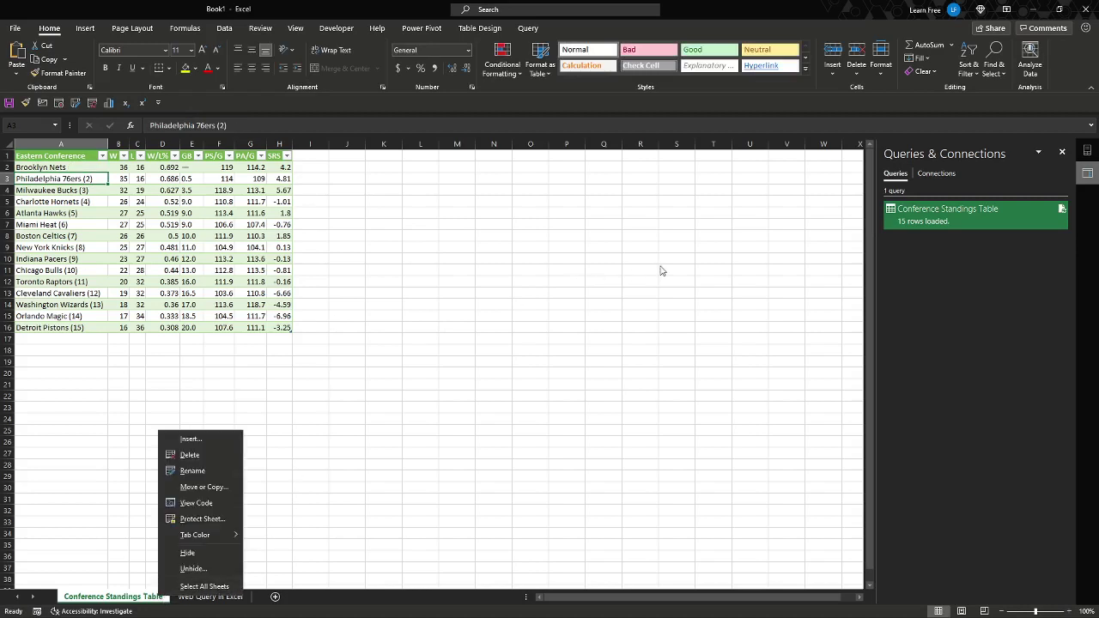
click(945, 210)
right_click(945, 210)
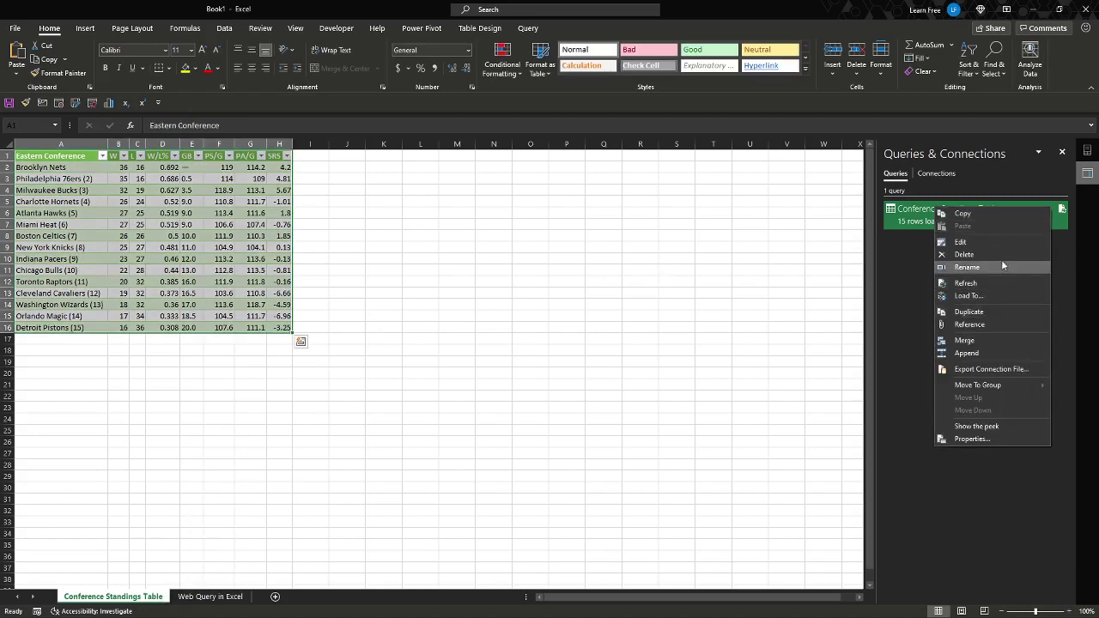
click(997, 256)
click(600, 341)
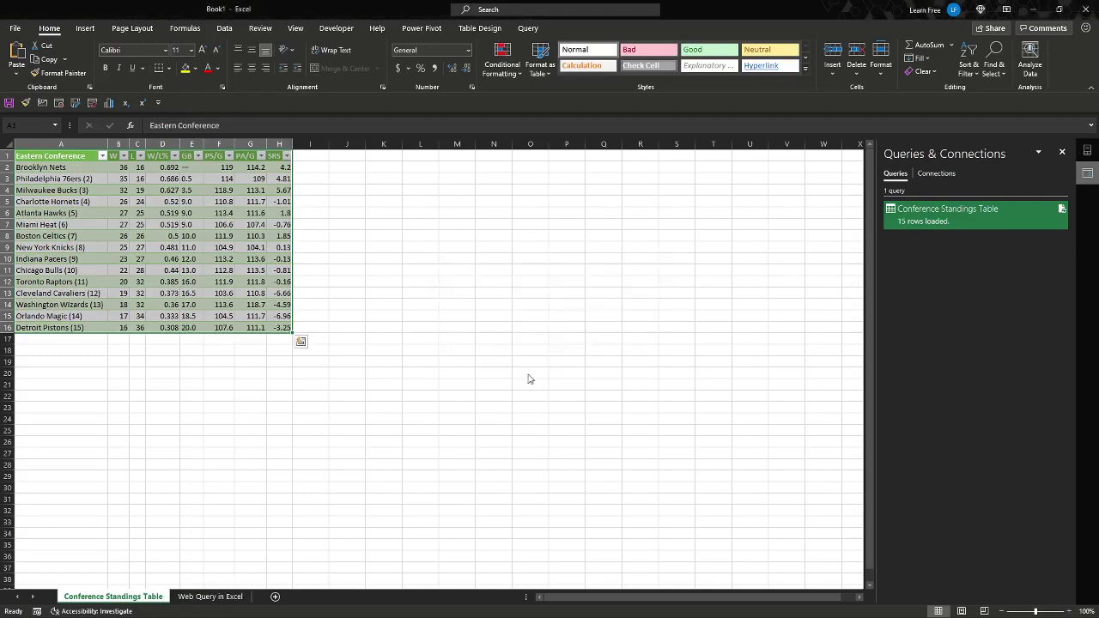
Step: Delete the Conference Standings Table sheet
right_click(152, 596)
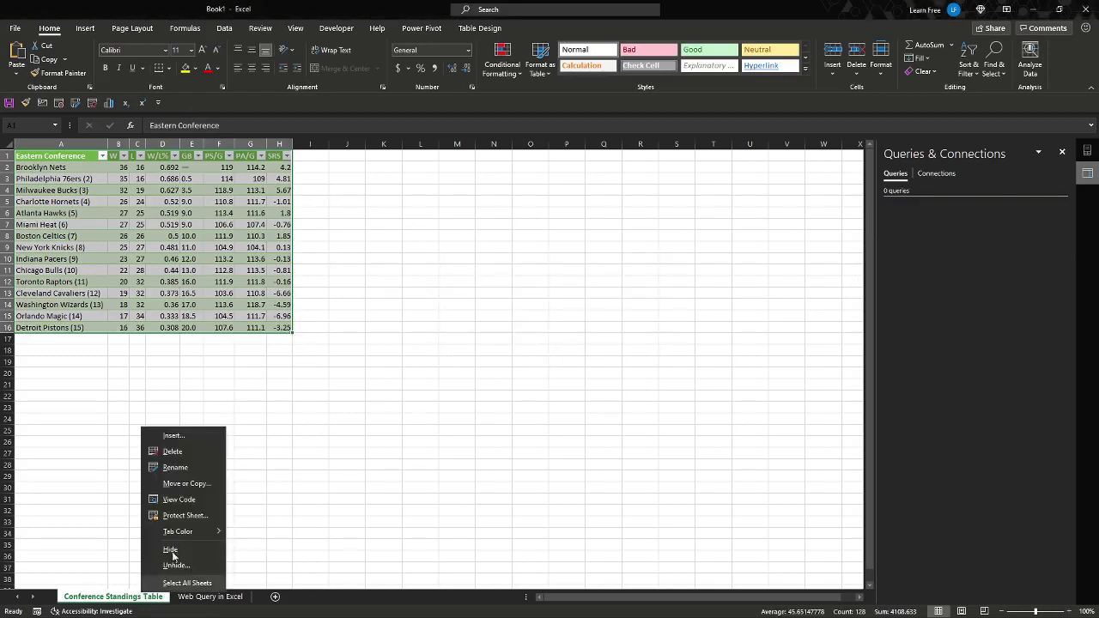
click(206, 460)
key(Return)
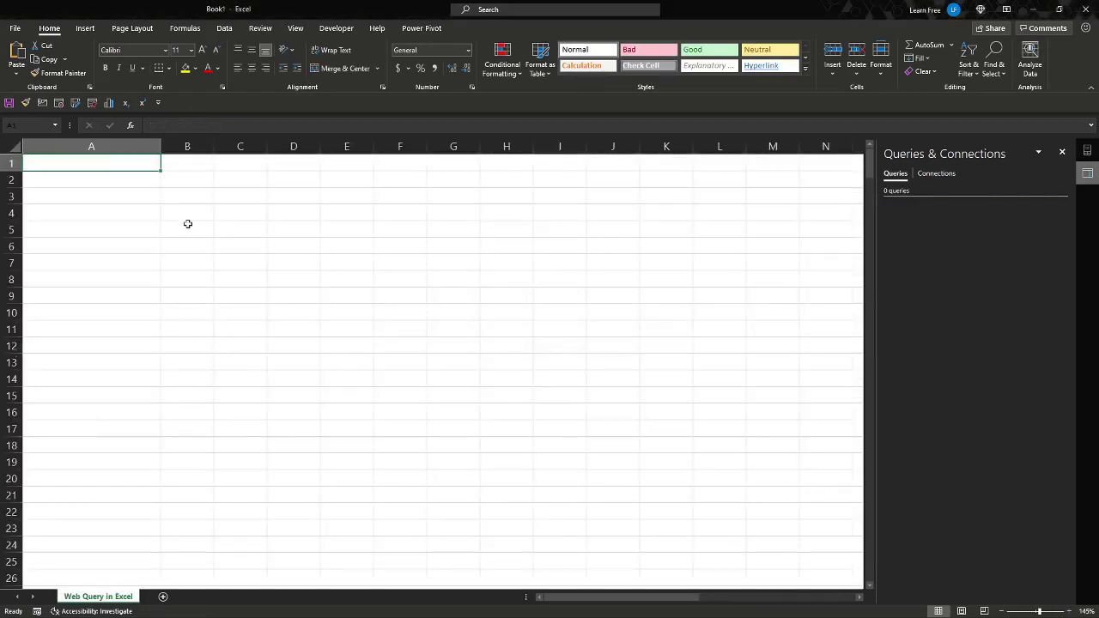
Step: Start a new Data > From Web import with the pasted NBA 2021 standings URL
click(196, 177)
click(224, 27)
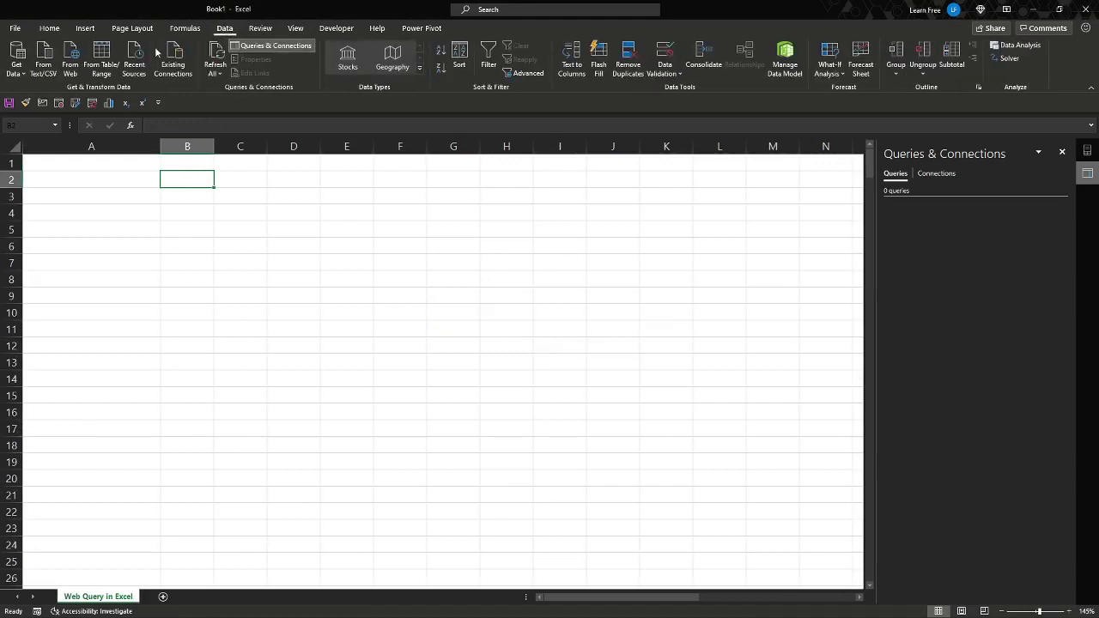
click(73, 73)
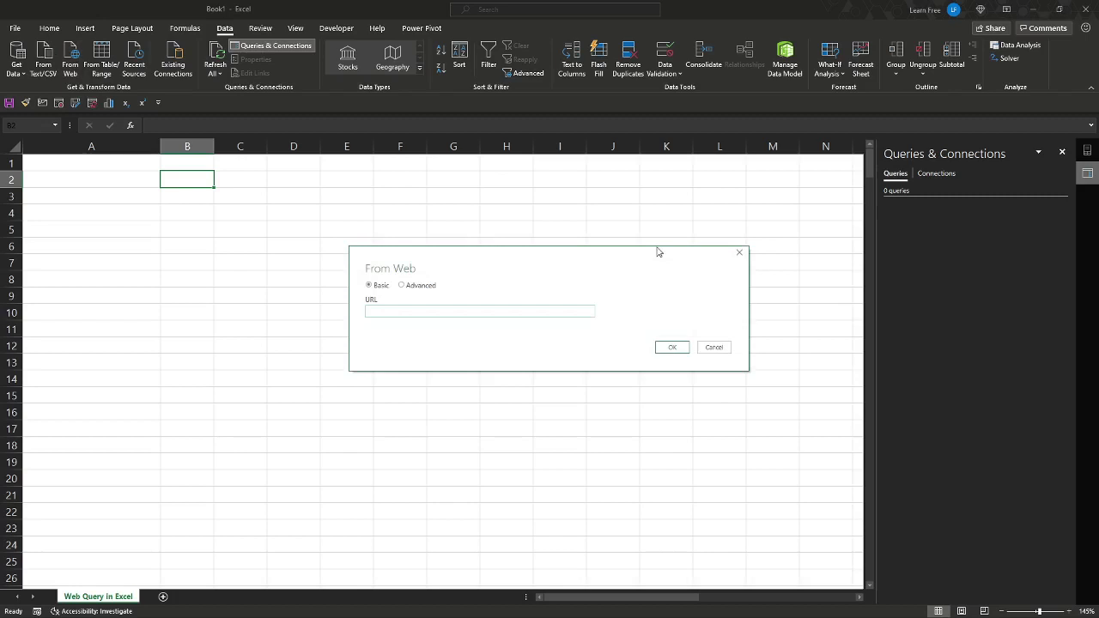
click(539, 309)
text(https://www.basketball-reference.com/leagues/NBA_2021_standings.html)
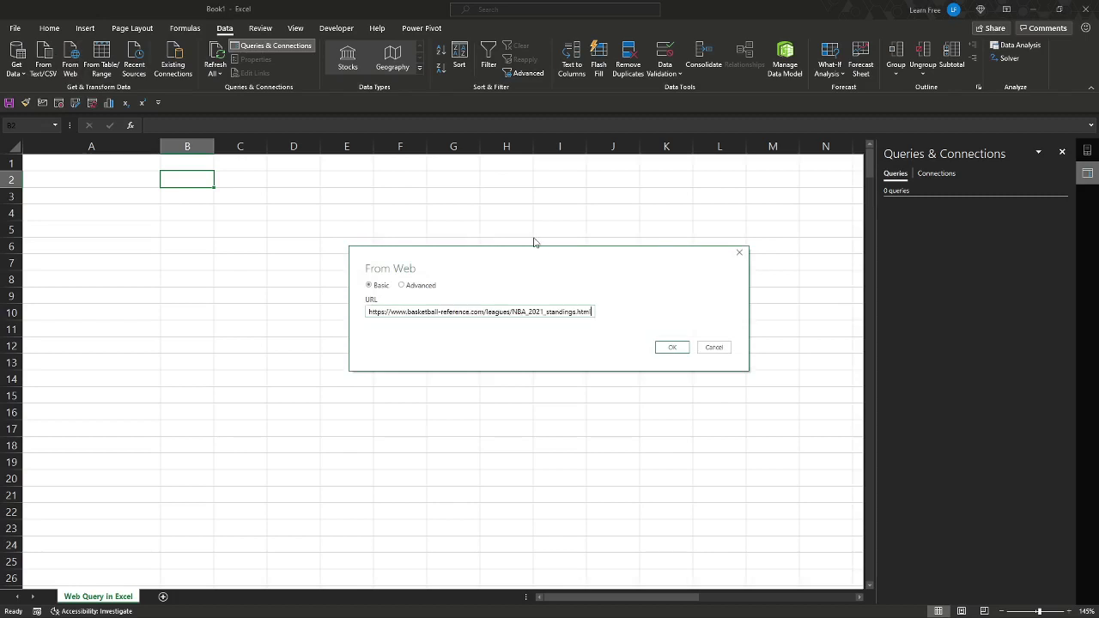
click(672, 348)
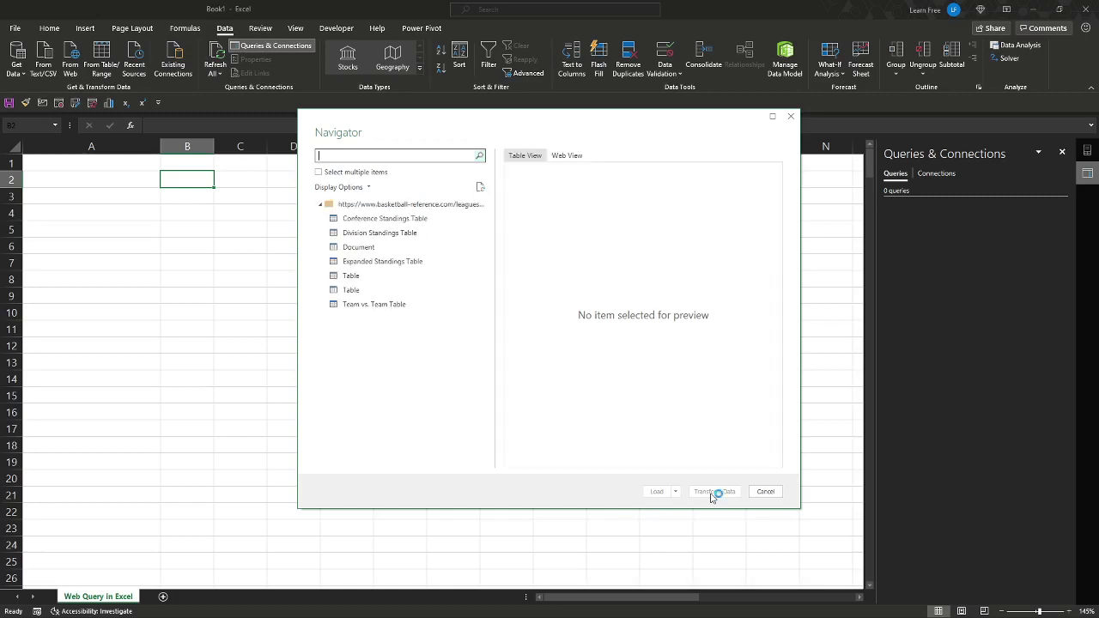
Step: Select Conference Standings Table in the Navigator and open it with Transform Data
click(421, 224)
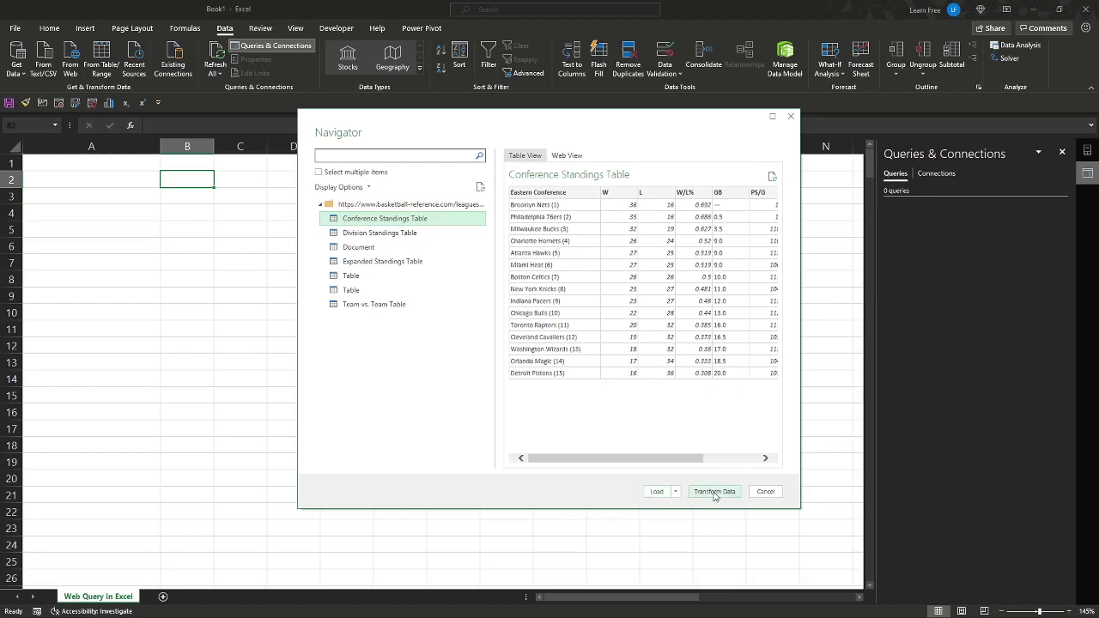
click(714, 493)
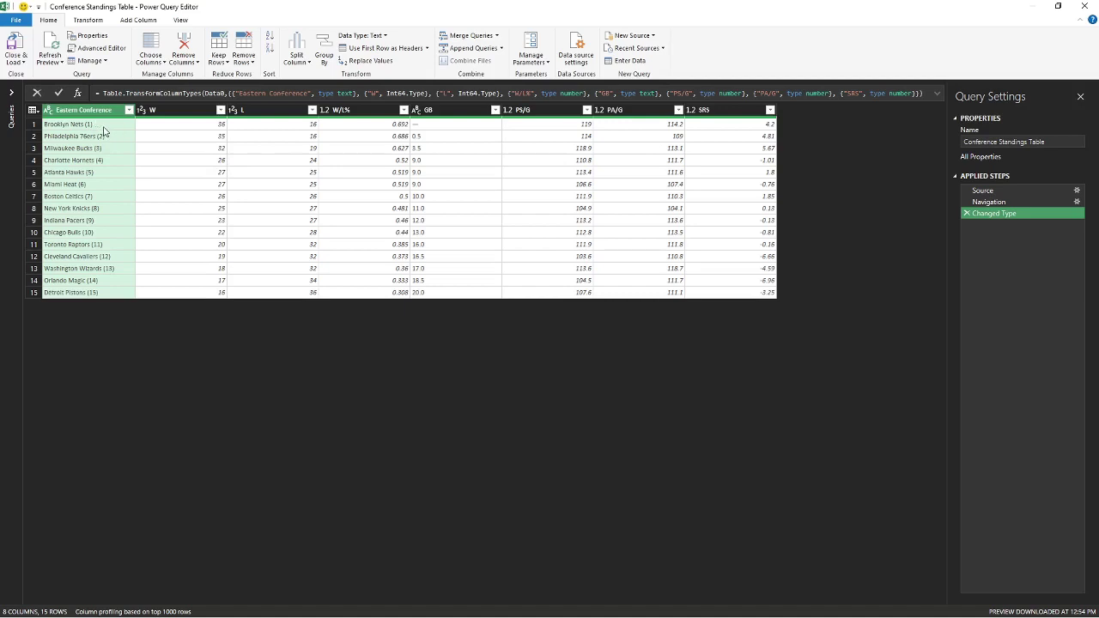
Step: Apply Home > Remove Rows > Remove Duplicates to the standings table
click(35, 138)
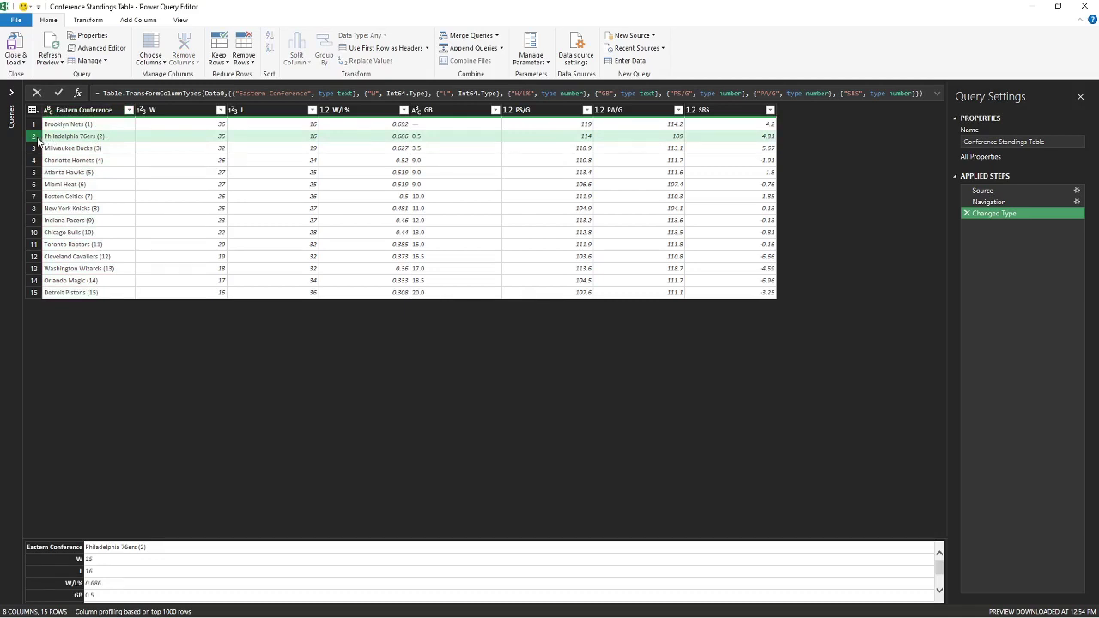
right_click(59, 139)
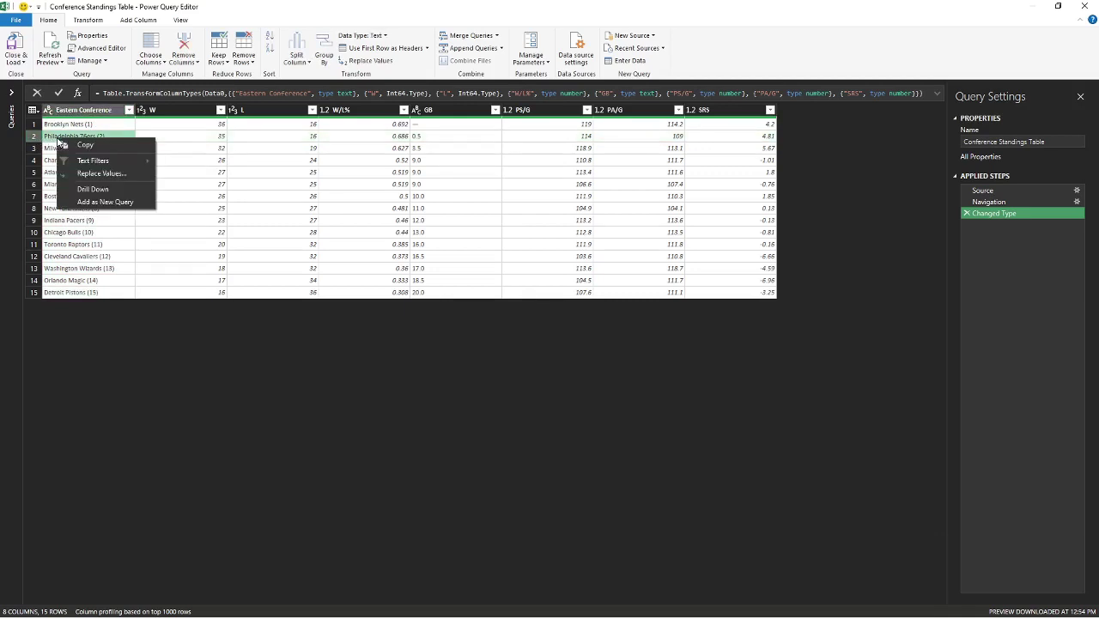
click(194, 148)
click(112, 140)
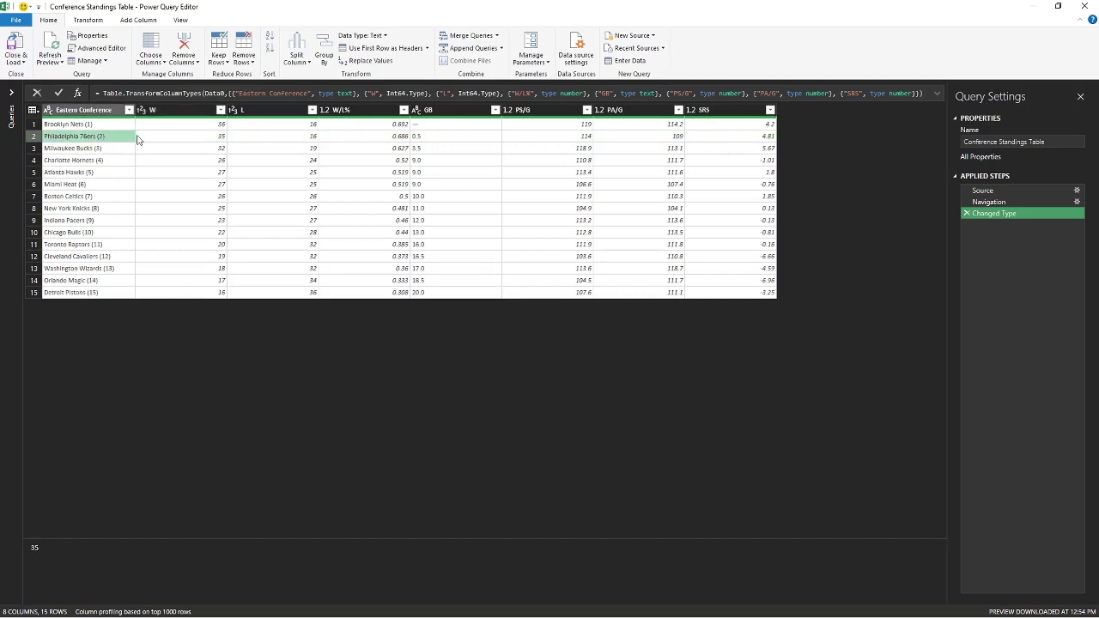
click(35, 139)
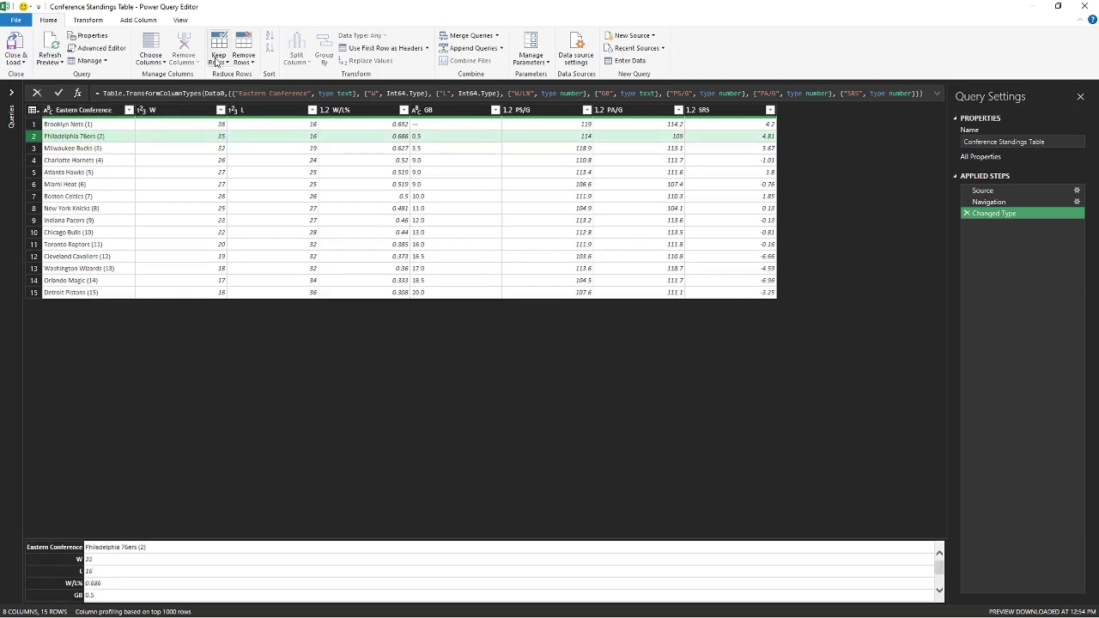
click(249, 62)
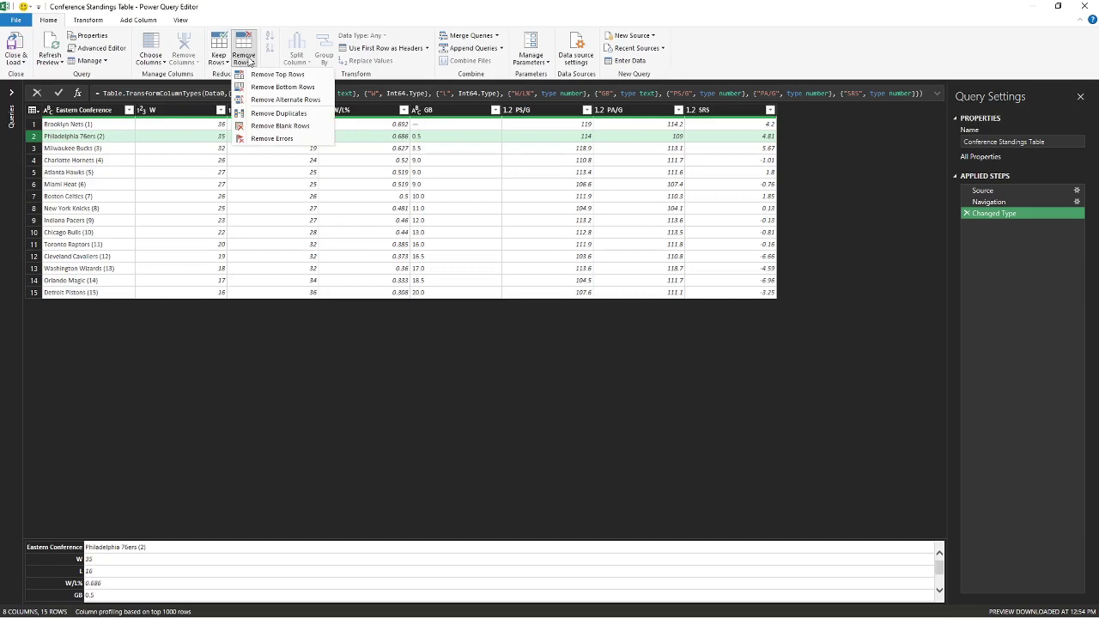
click(248, 62)
click(248, 62)
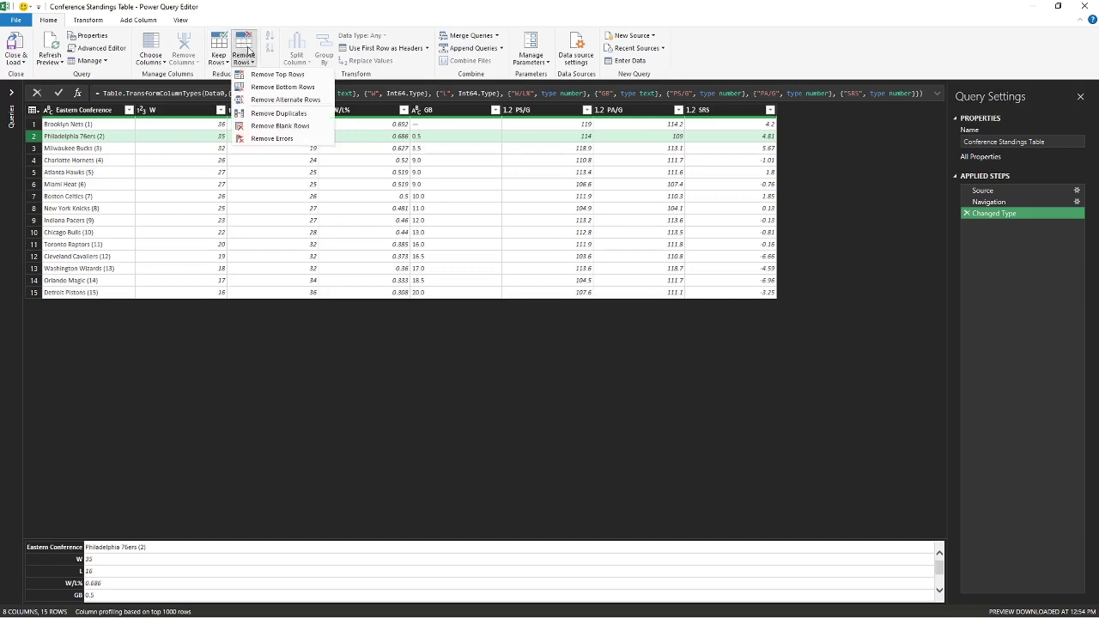
click(276, 113)
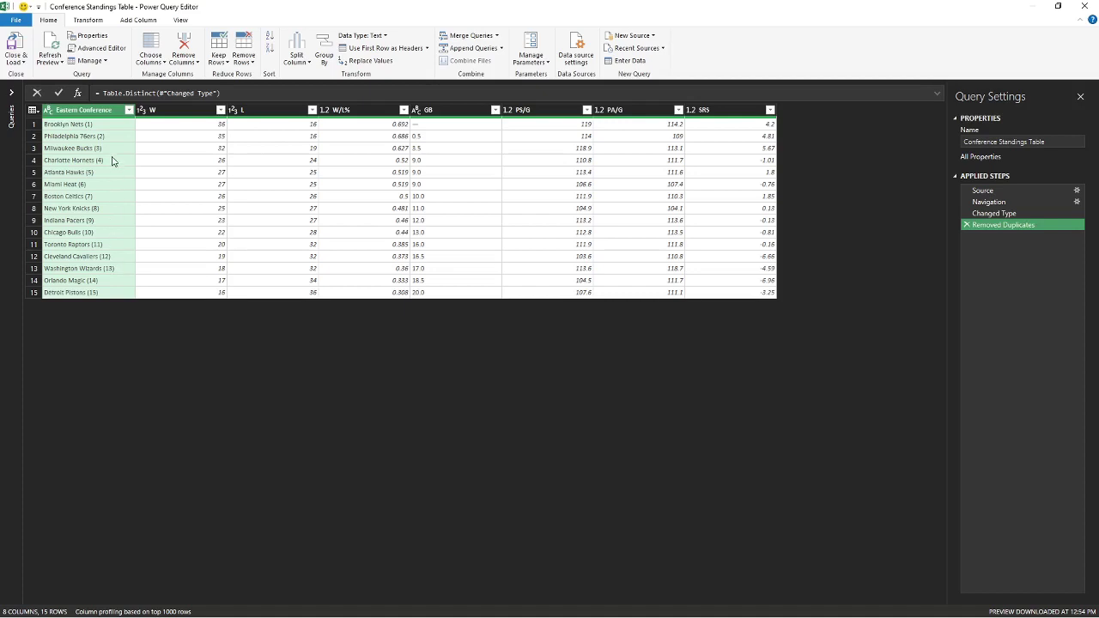
Step: Replace "(" and then ")" with nothing in the Eastern Conference column
click(113, 127)
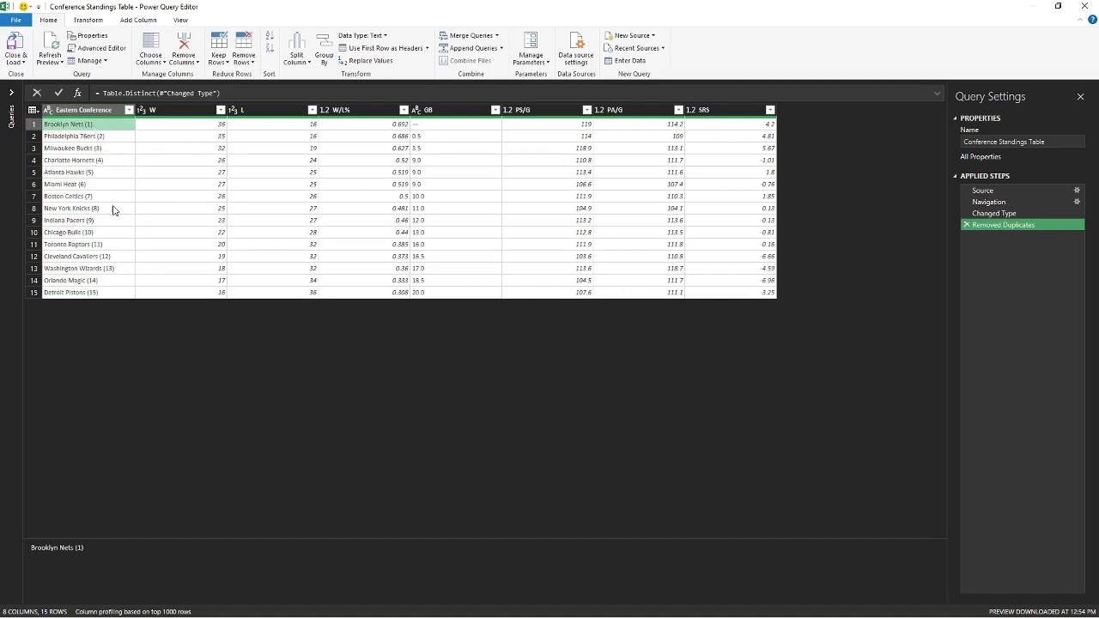
click(115, 111)
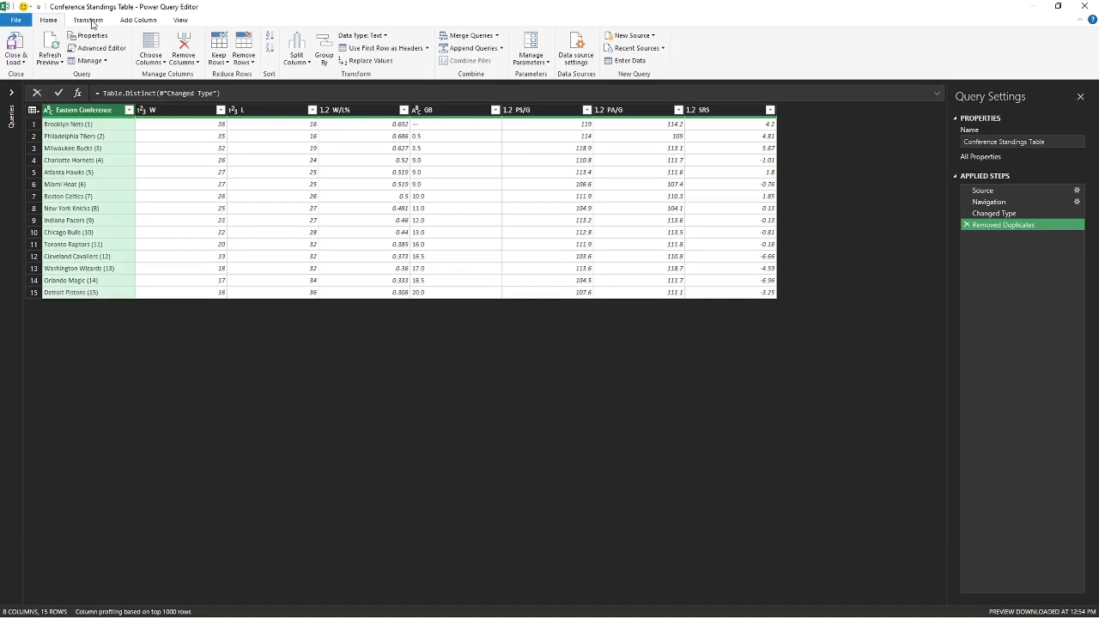
click(371, 61)
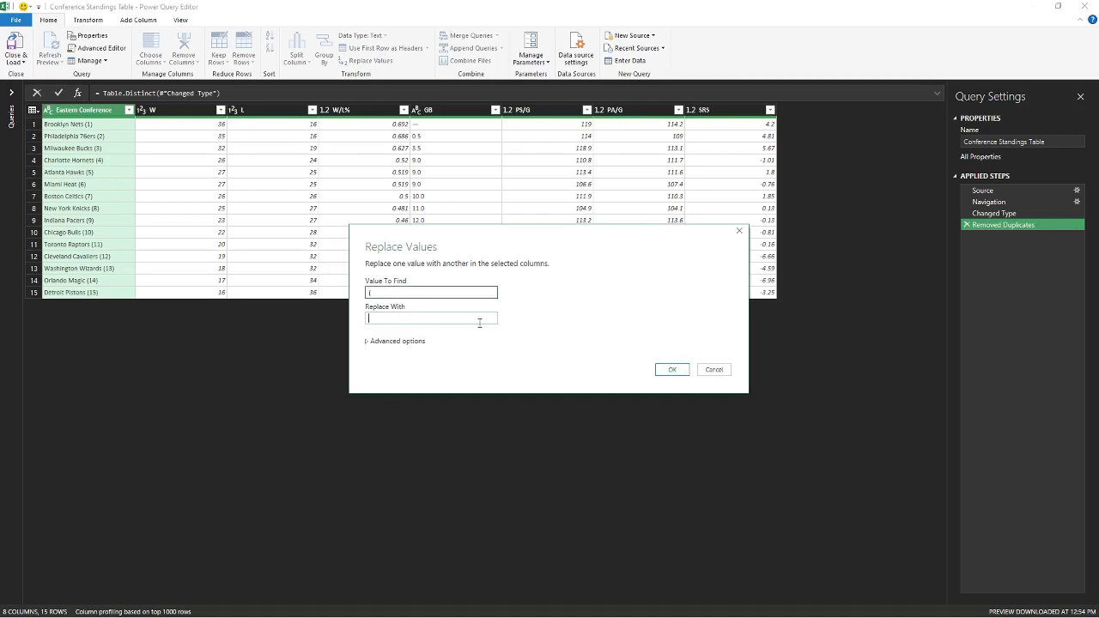
click(672, 369)
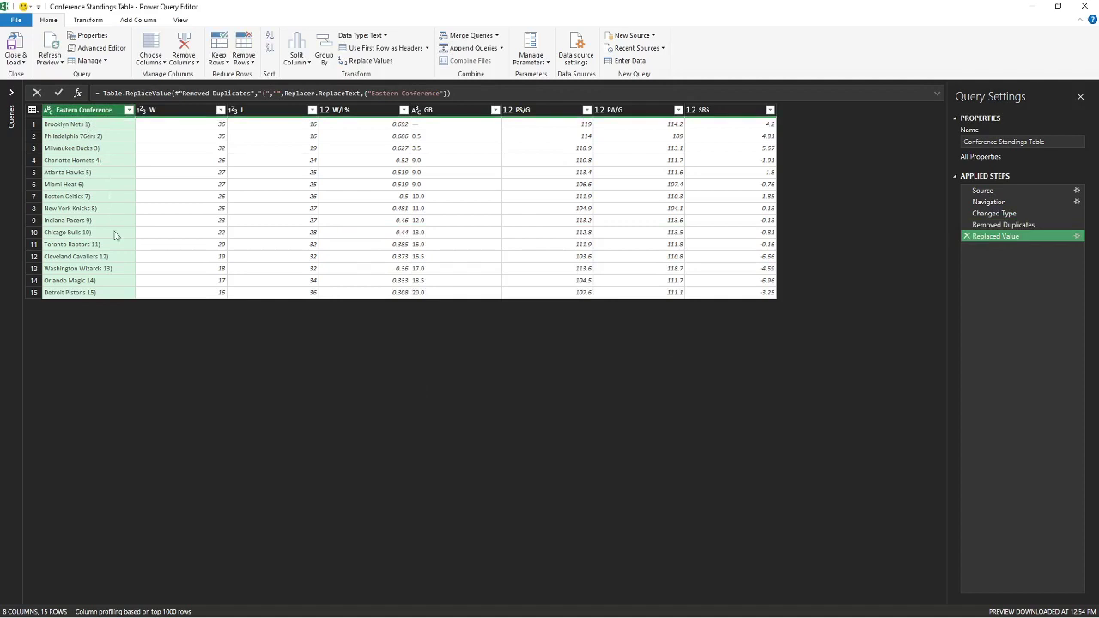
click(361, 61)
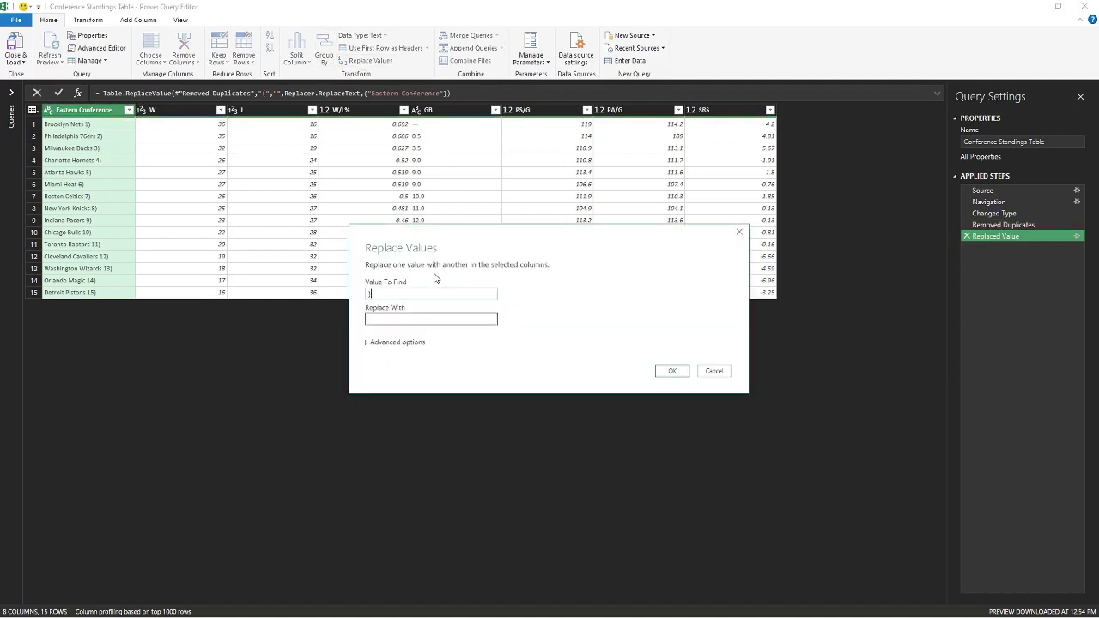
click(672, 371)
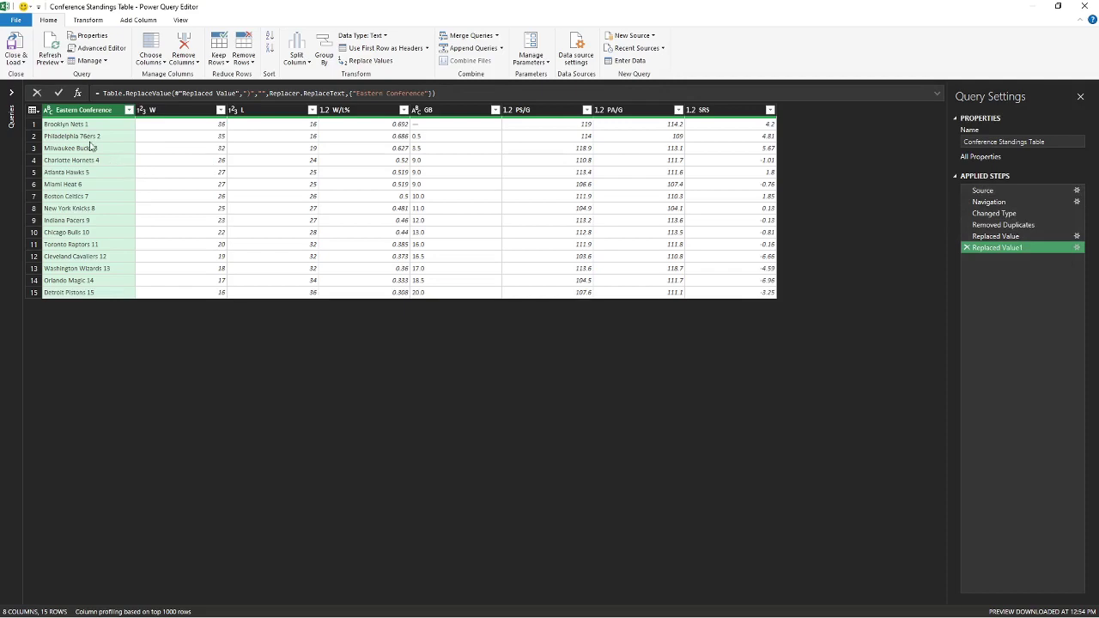
Step: Close & Load the cleaned query and check the loaded names such as 'Brooklyn Nets 1'
click(15, 48)
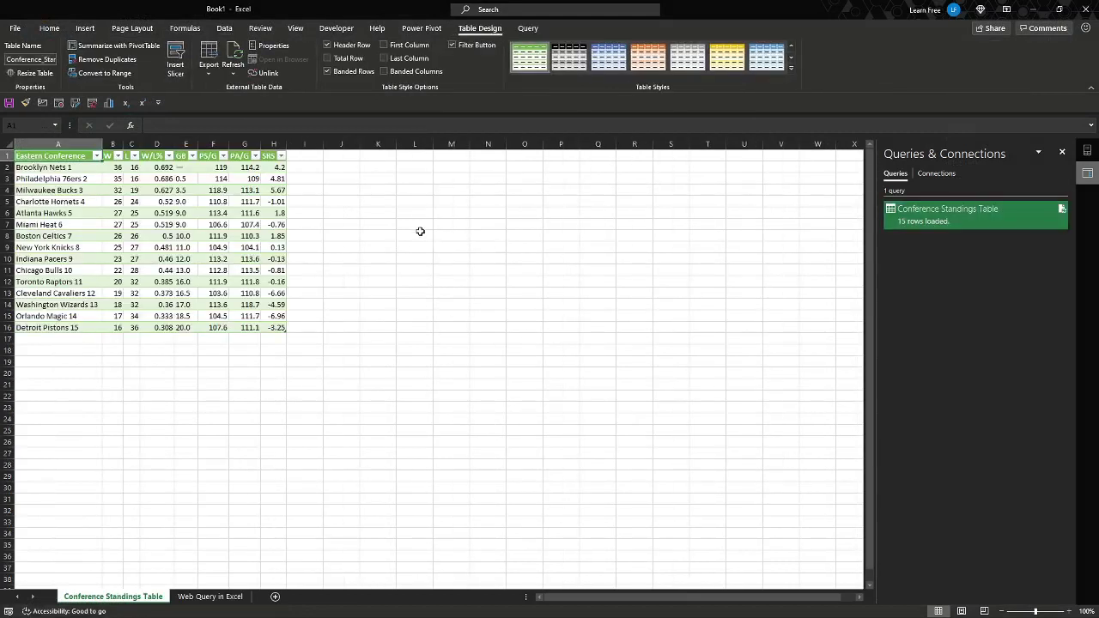
drag(77, 169, 275, 327)
click(346, 169)
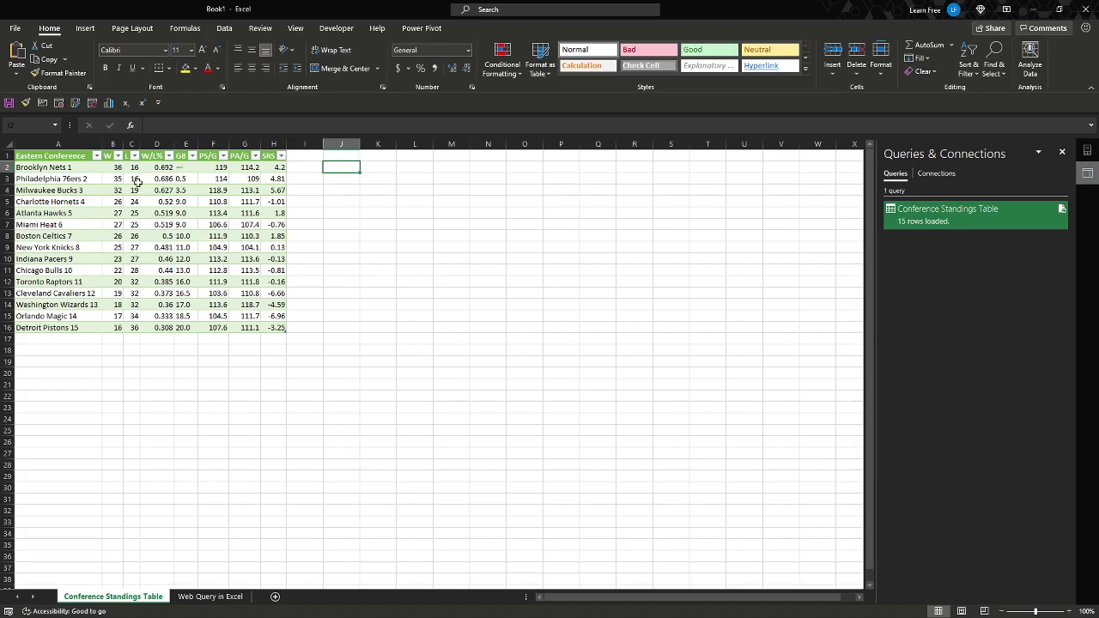
click(86, 170)
click(80, 157)
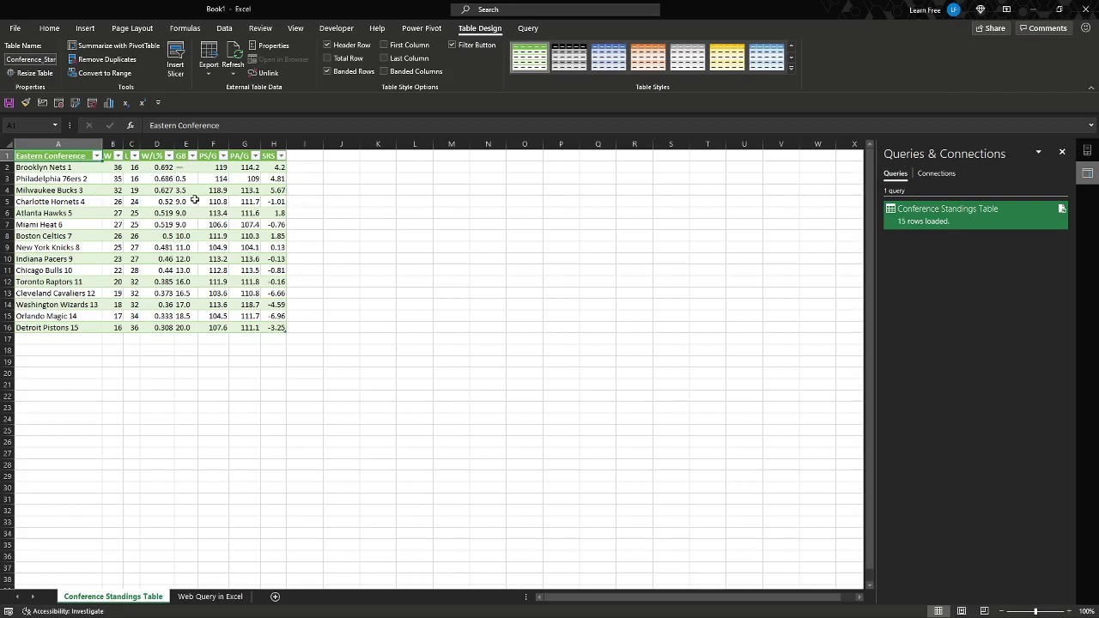
Step: Check values like 111.9 in F12 and 0.13 in H9, then Refresh All and open its options
click(64, 246)
click(215, 282)
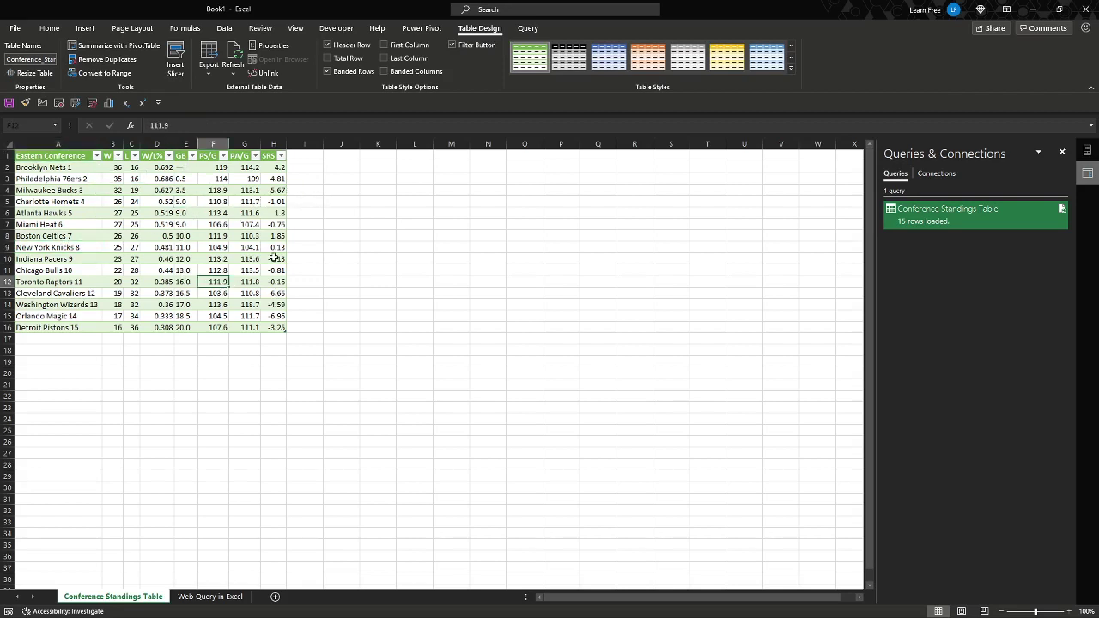
click(277, 290)
click(274, 249)
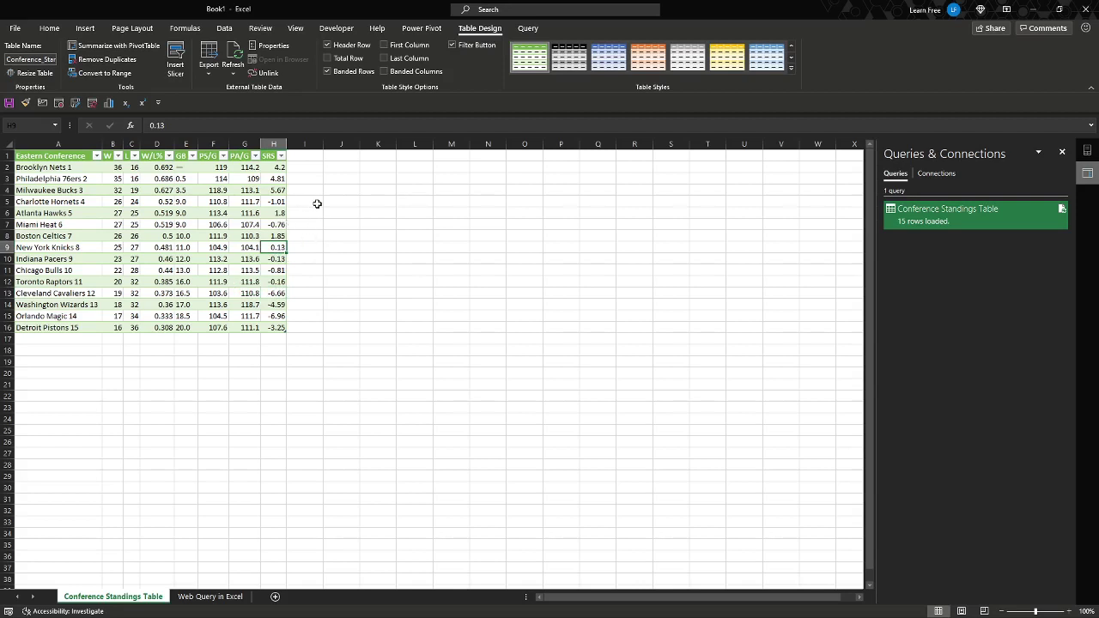
click(229, 31)
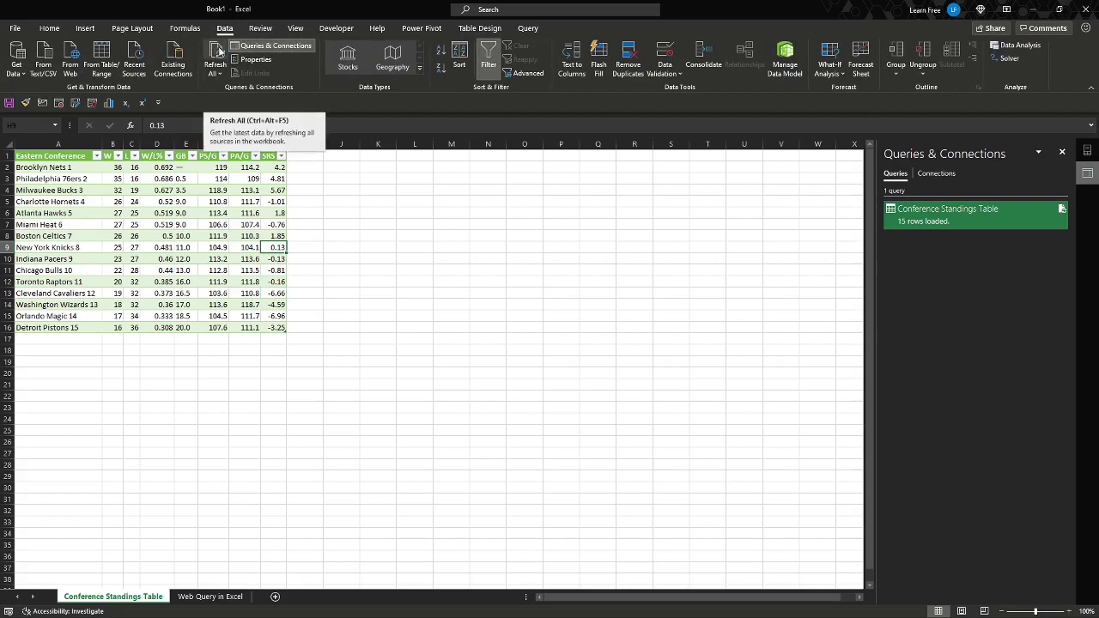
click(216, 53)
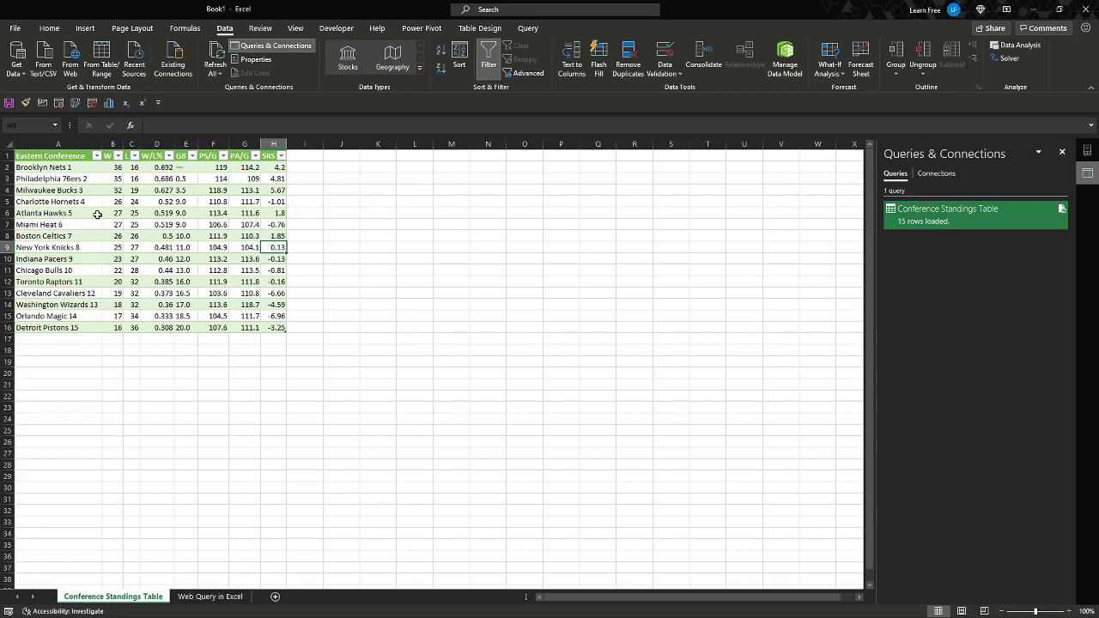
click(220, 75)
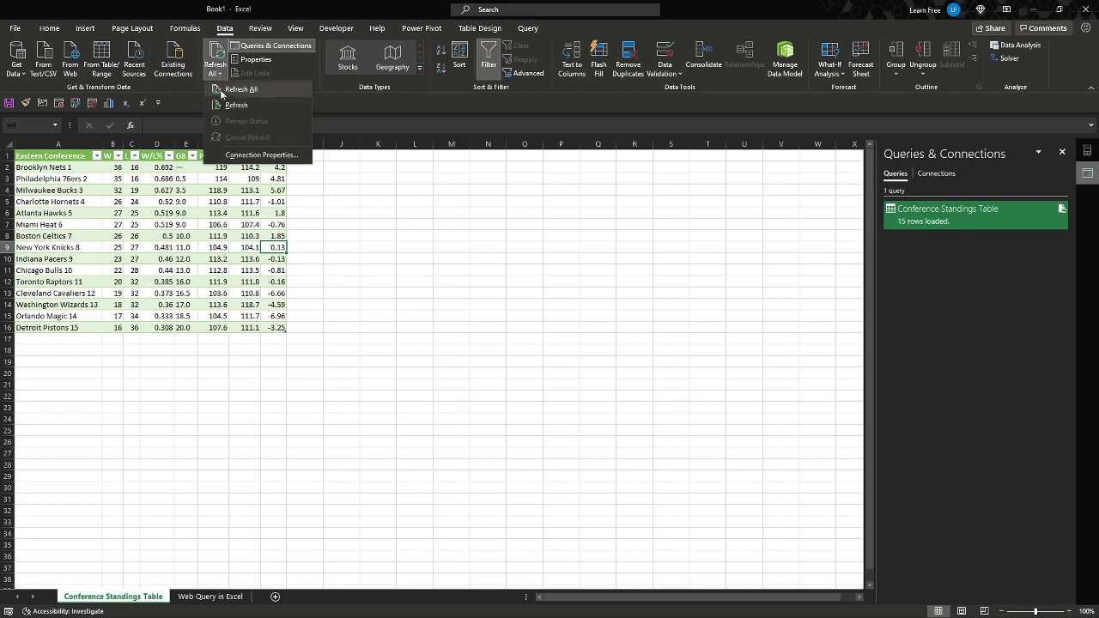
Step: In Connection Properties, enable Refresh data when opening the file, leaving timed 60-minute refresh off
click(230, 158)
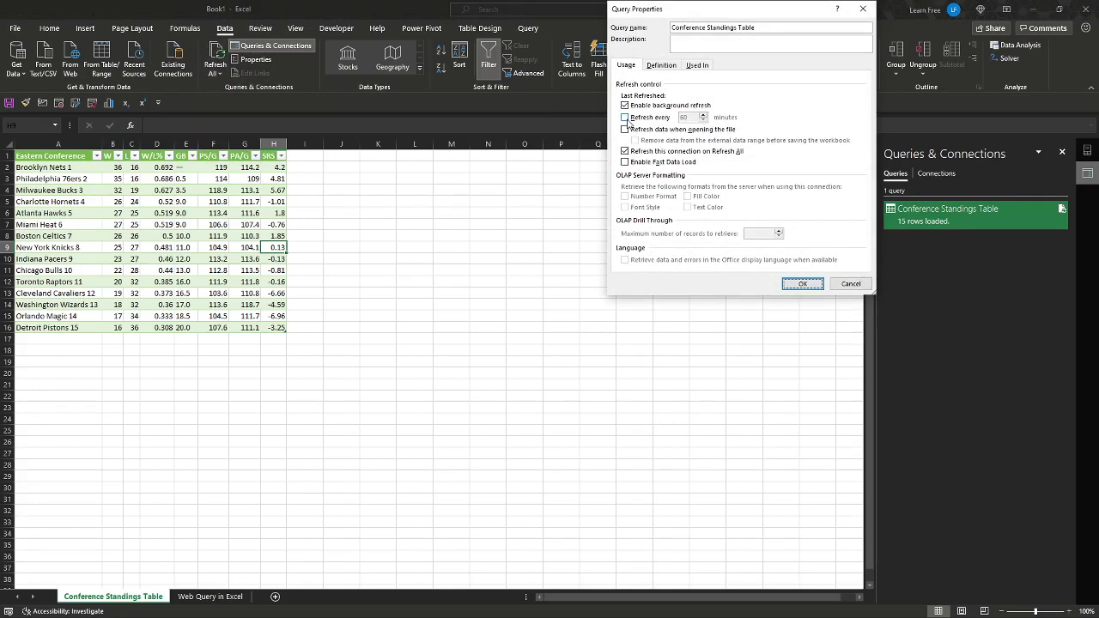
click(629, 120)
key(Tab)
click(626, 117)
click(625, 130)
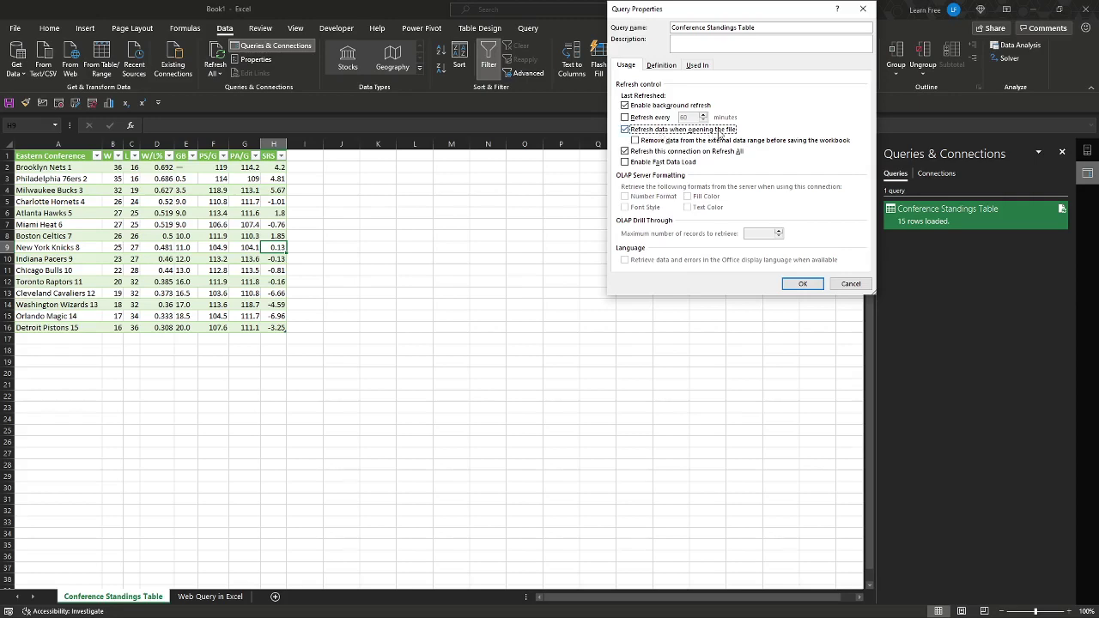
click(803, 283)
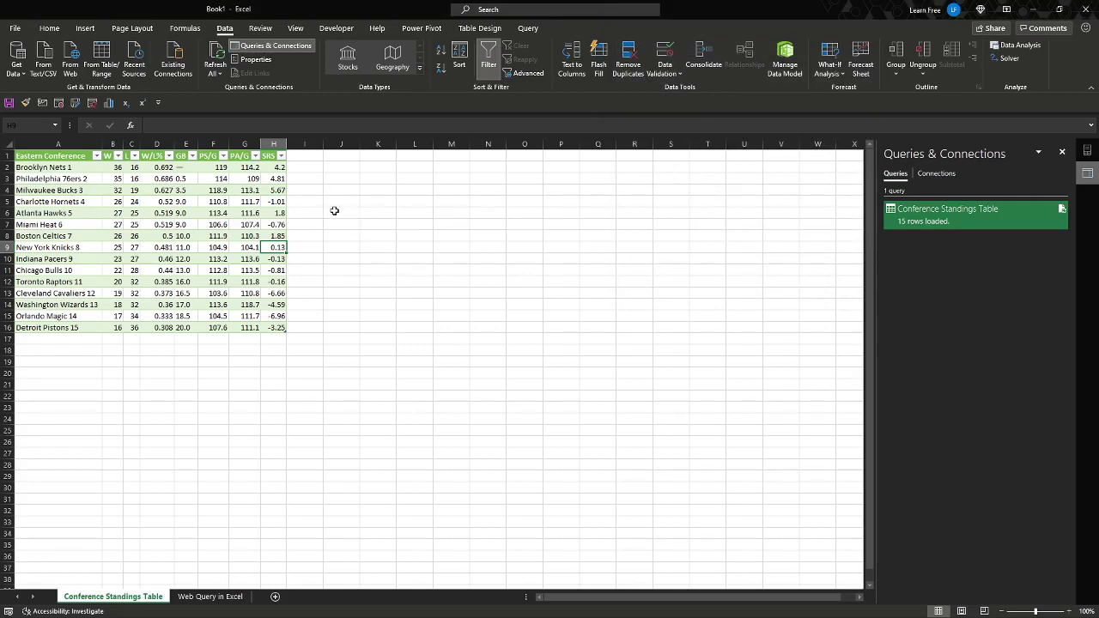
drag(64, 169, 273, 328)
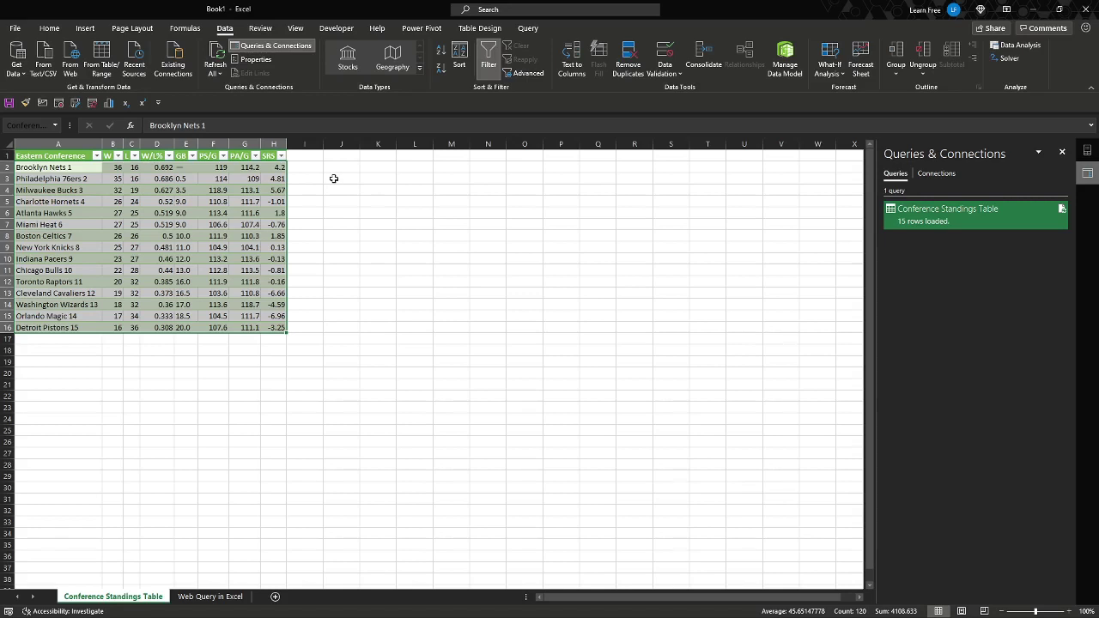
click(333, 178)
click(90, 170)
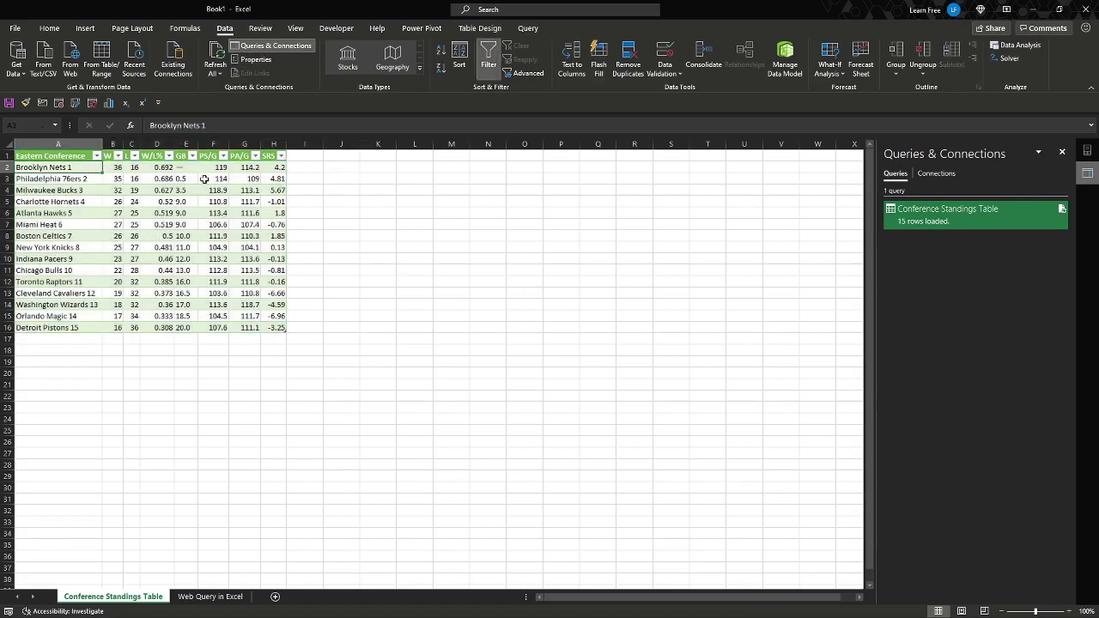